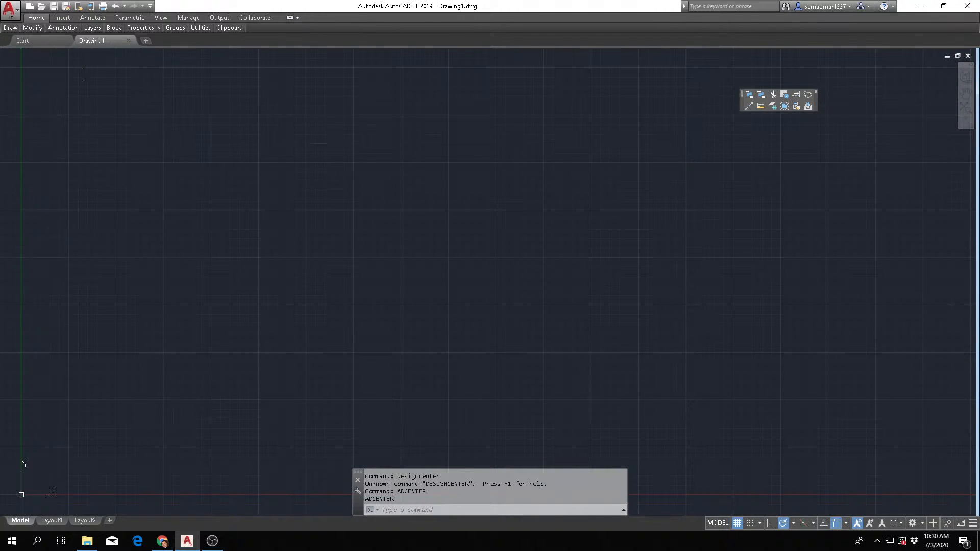
Open the Layer Properties Manager and toggle its auto-hide behaviour
mouse_move(93, 30)
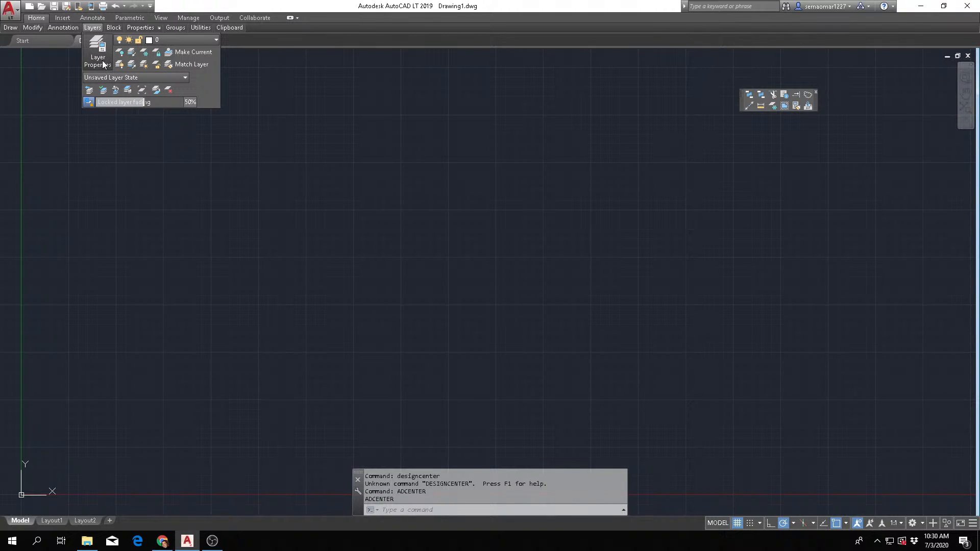
left_click(97, 51)
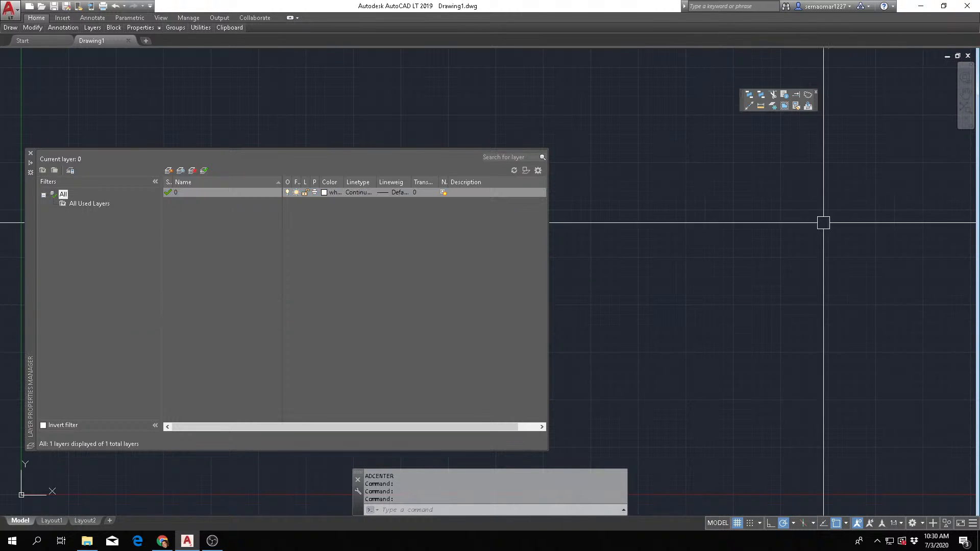
mouse_move(34, 247)
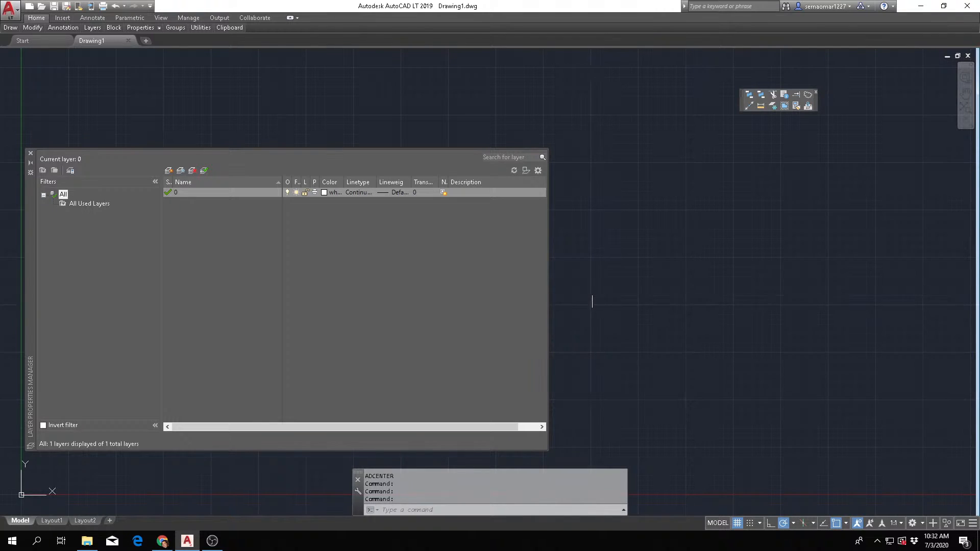
left_click(30, 162)
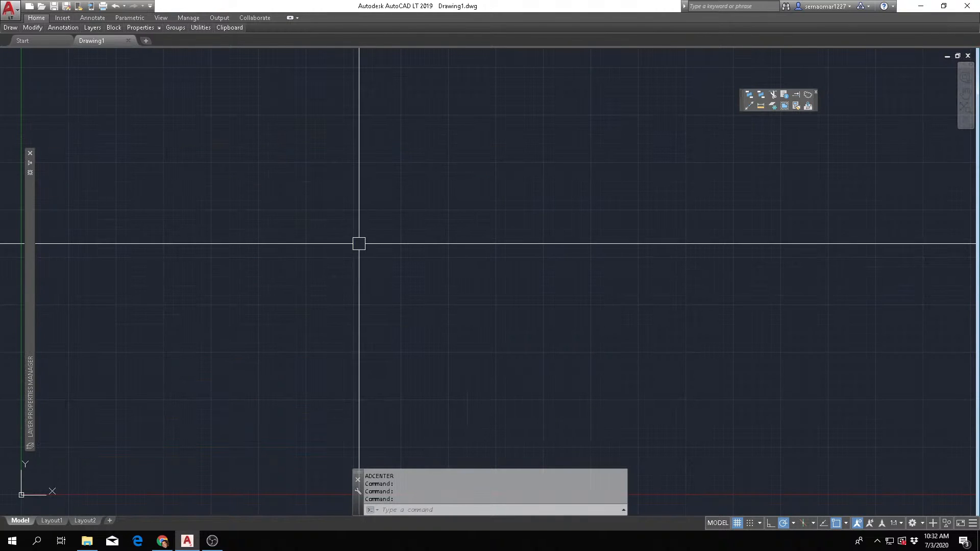
mouse_move(32, 194)
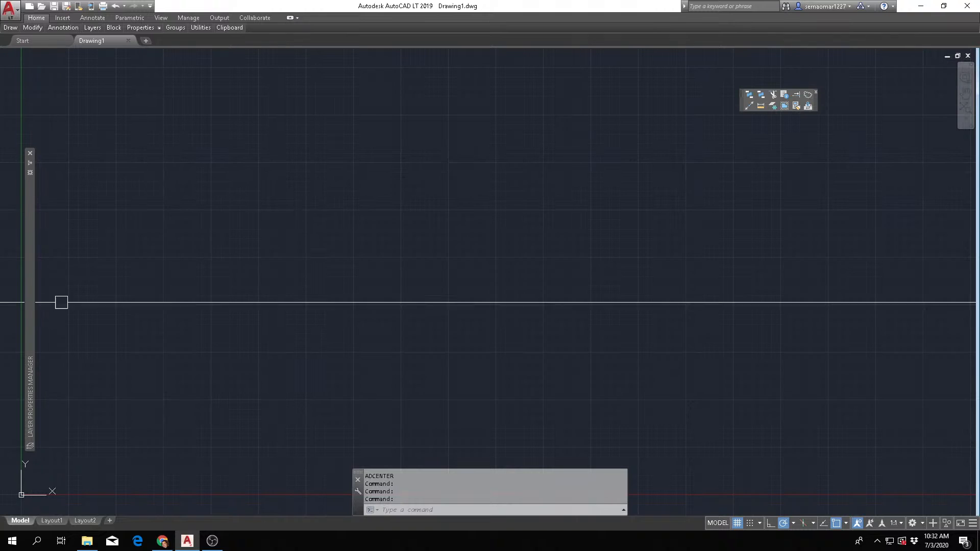
mouse_move(38, 324)
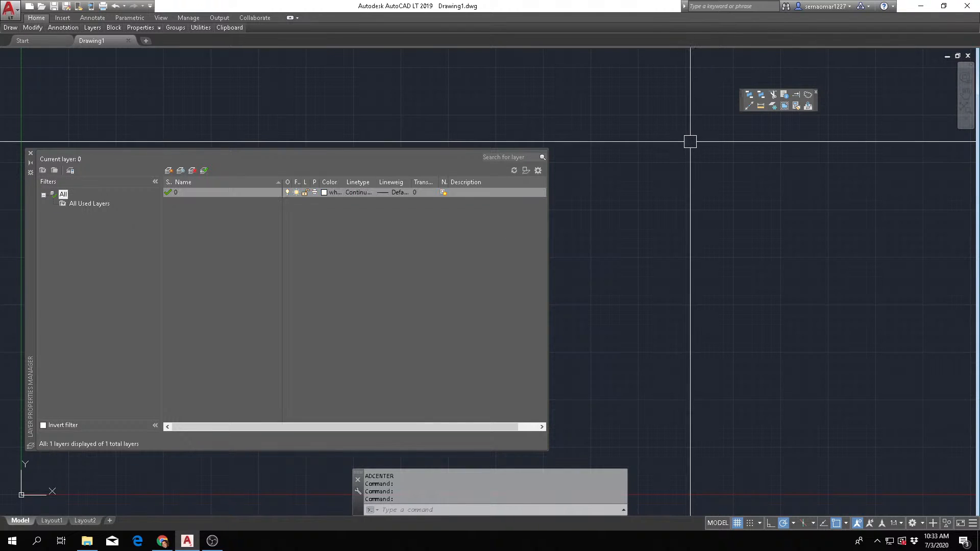
Draw a vertical line about 5.9 units long on layer 0, in the empty area beside the layer manager
middle_click_drag(737, 226, 800, 214)
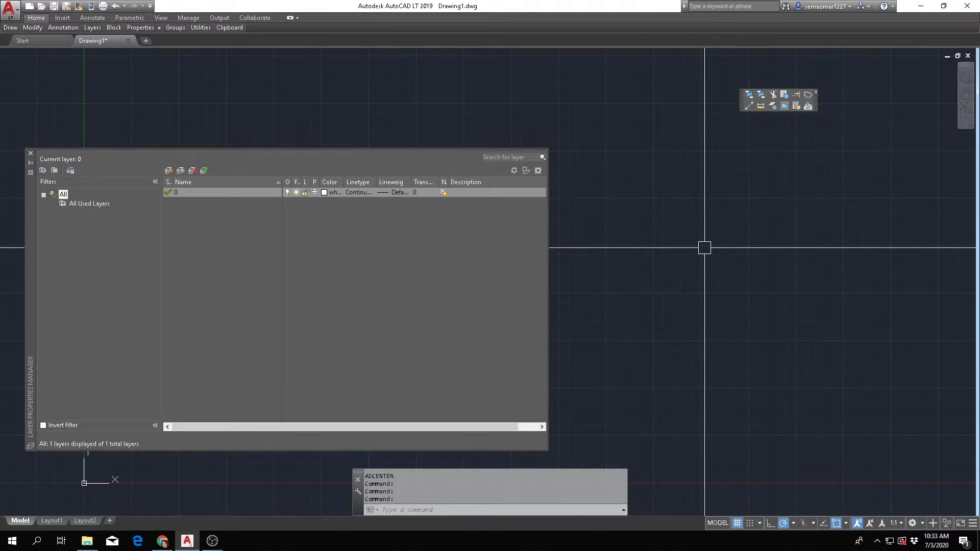
type("L")
key("Return")
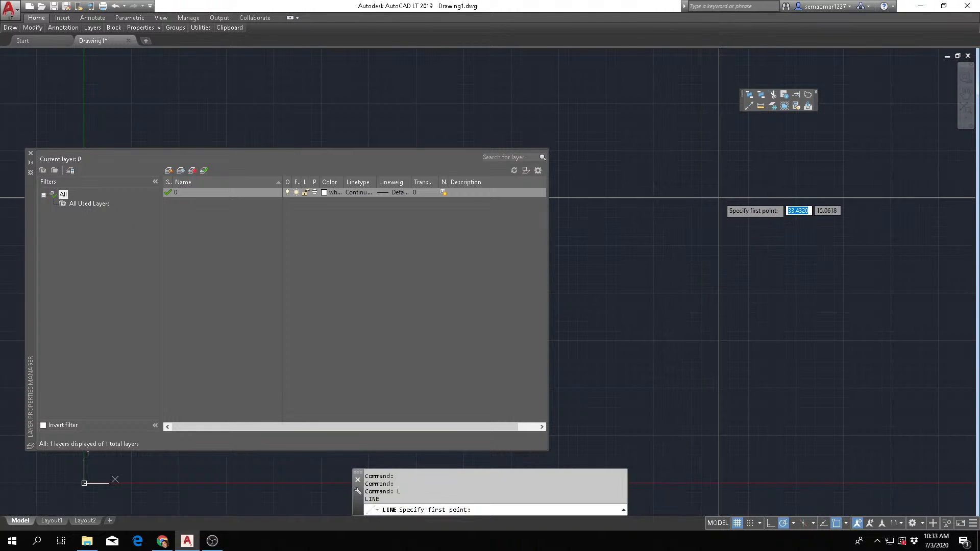
left_click(721, 178)
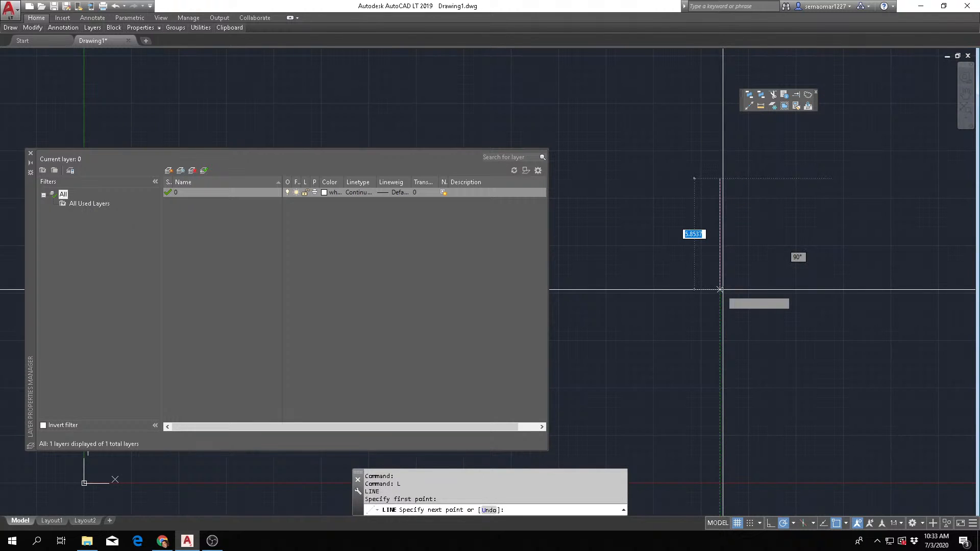
left_click(720, 289)
key("Escape")
key("Escape")
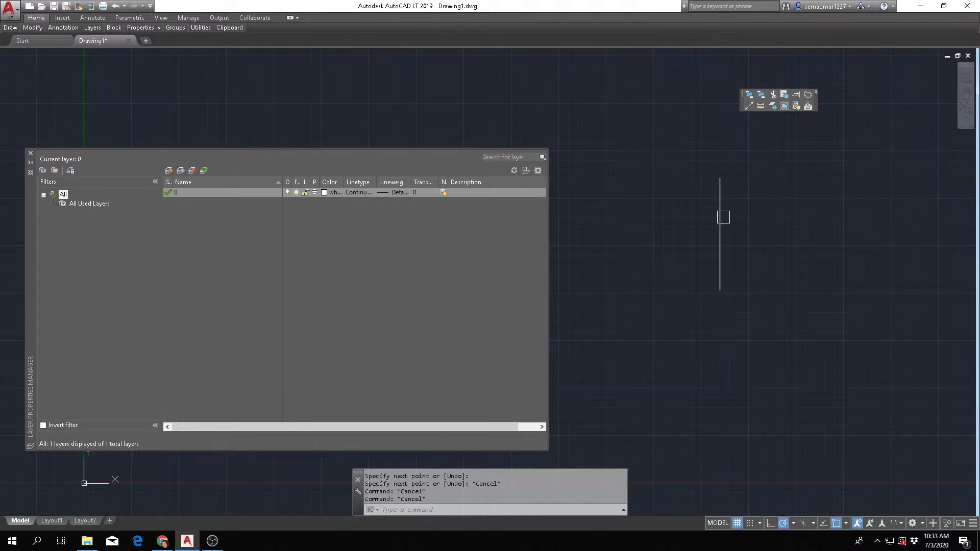
Open the Properties palette for the white line, reposition the palettes, examine the line's layer and colour properties, and deselect it
left_click(720, 226)
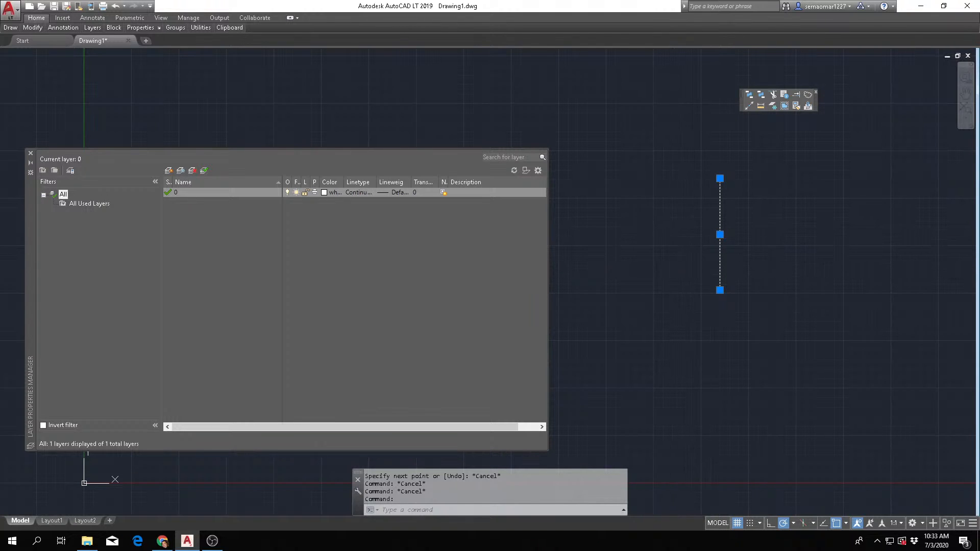
right_click(676, 225)
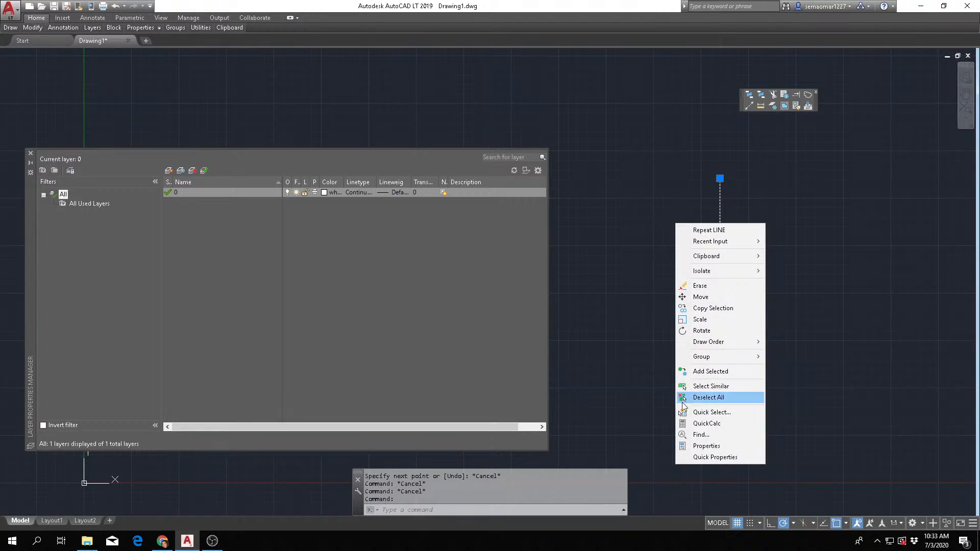
left_click(706, 447)
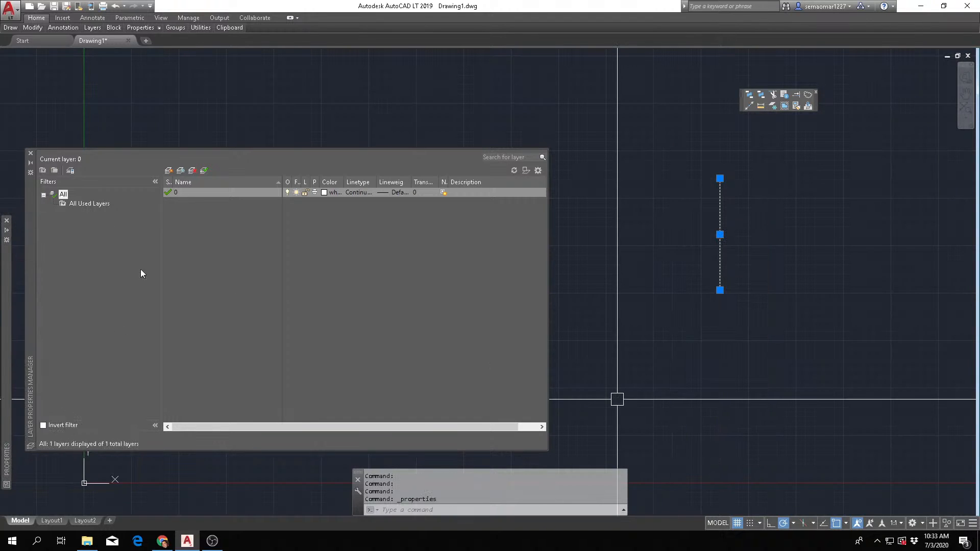
left_click_drag(34, 271, 20, 342)
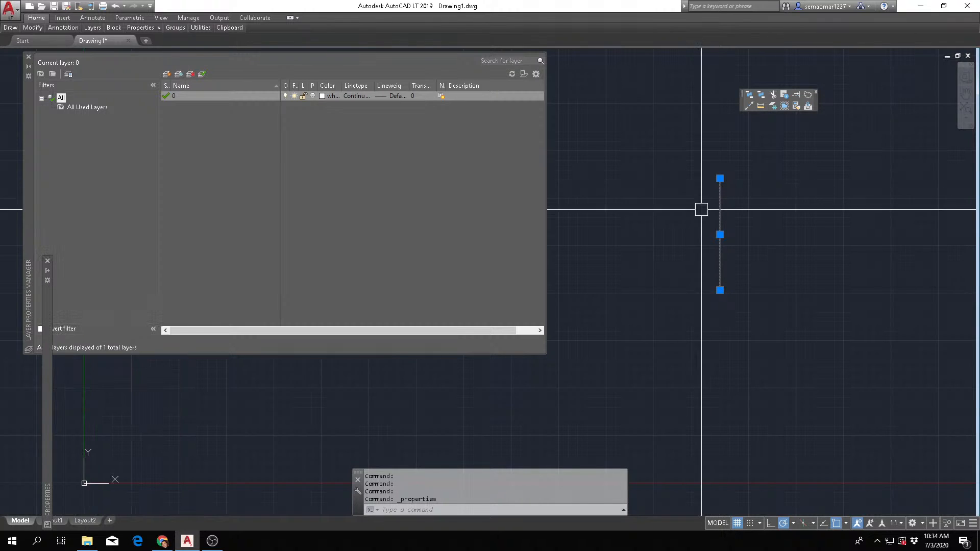
mouse_move(48, 428)
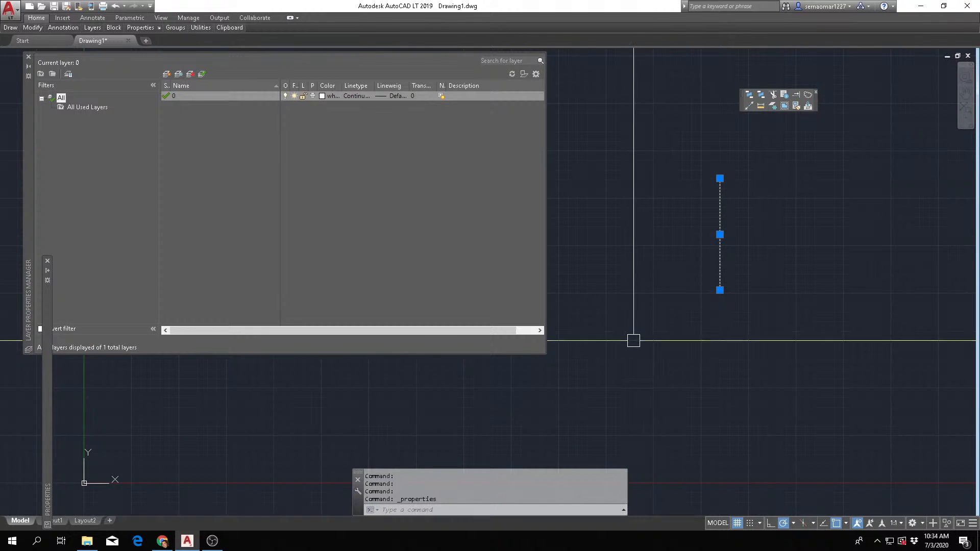
key("Escape")
key("Escape")
key("Escape")
key("Escape")
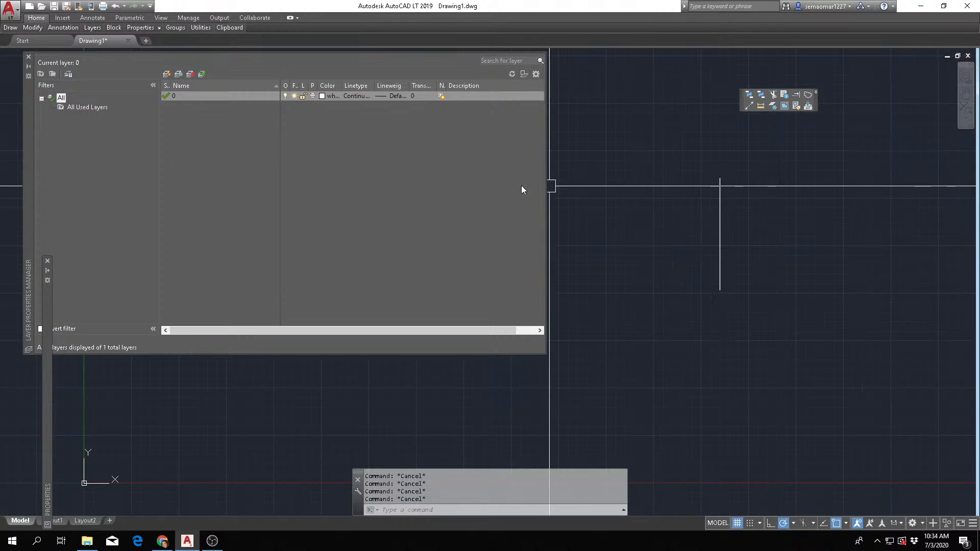
Create a new layer with the default name and set its colour to red
left_click(168, 73)
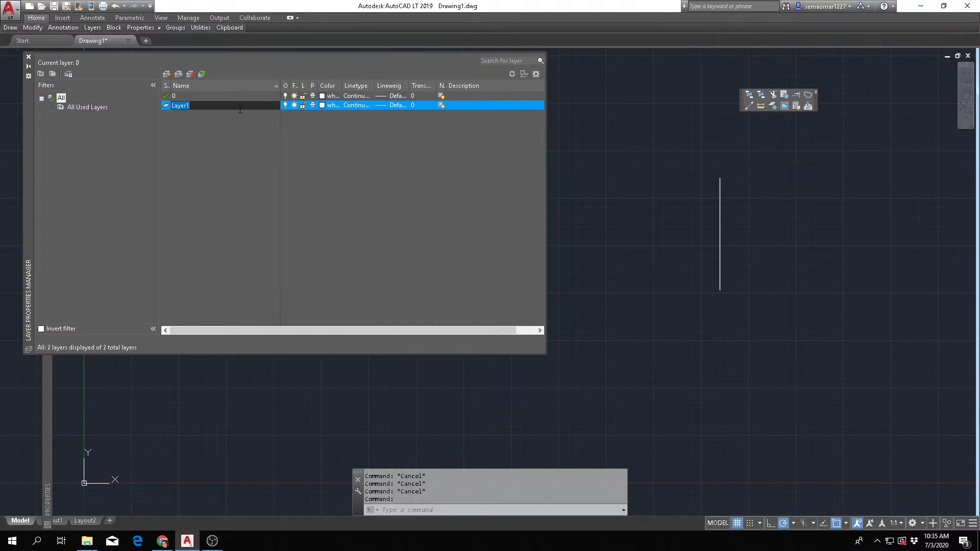
left_click(323, 105)
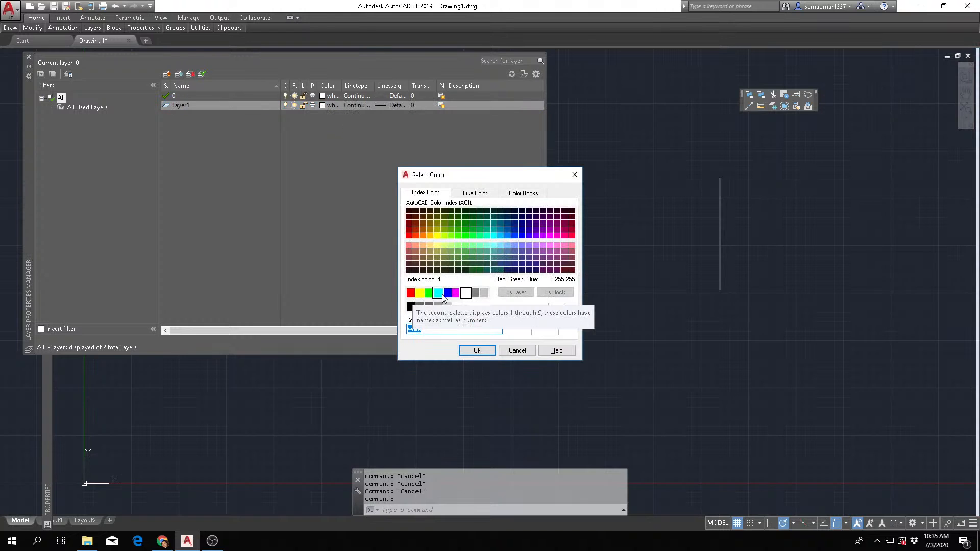
left_click(411, 293)
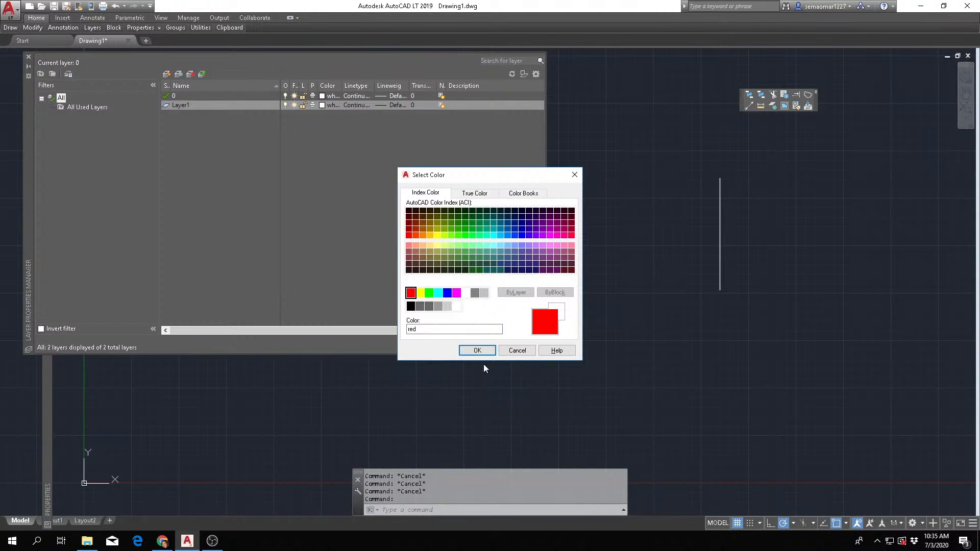
left_click(479, 351)
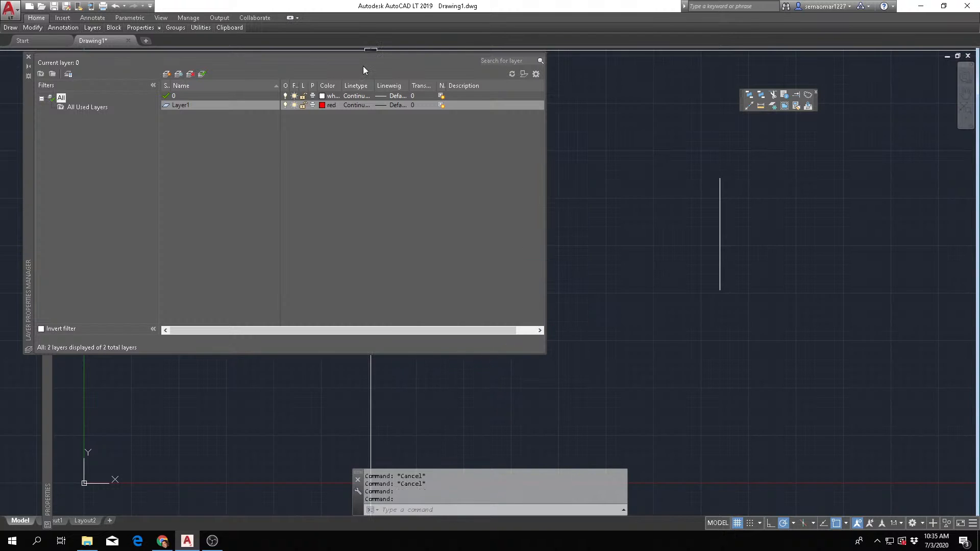
Switch the current layer to Layer1, back to 0, and finally to Layer1 again
double_click(175, 105)
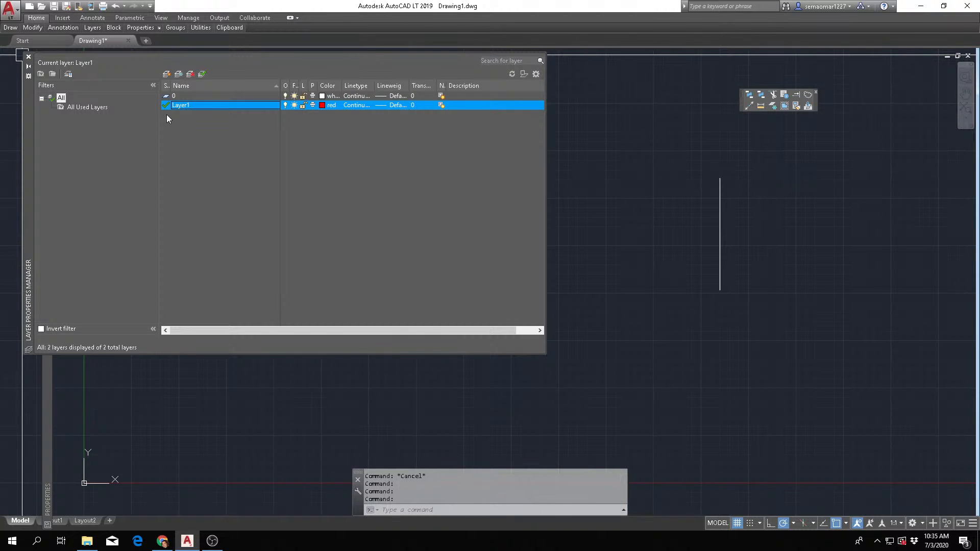
double_click(176, 96)
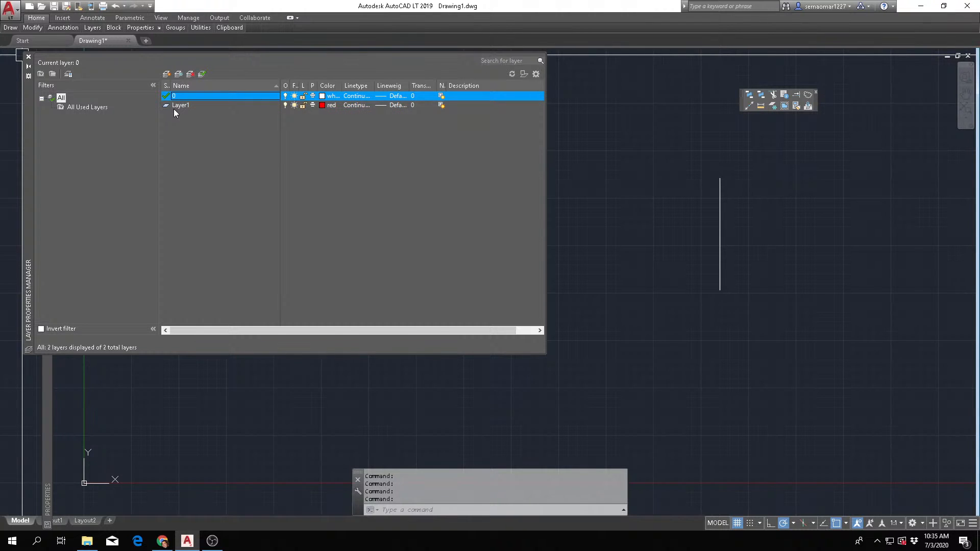
left_click(178, 106)
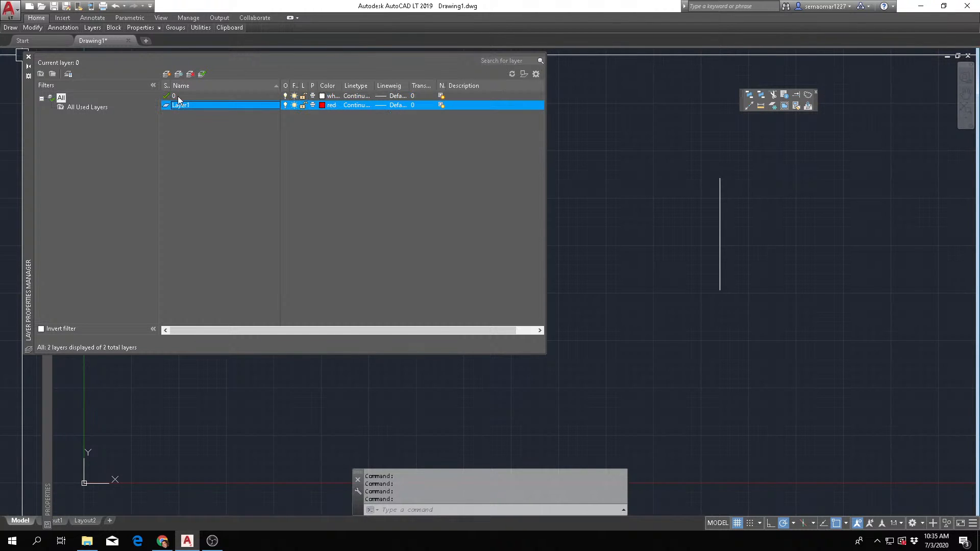
left_click(202, 75)
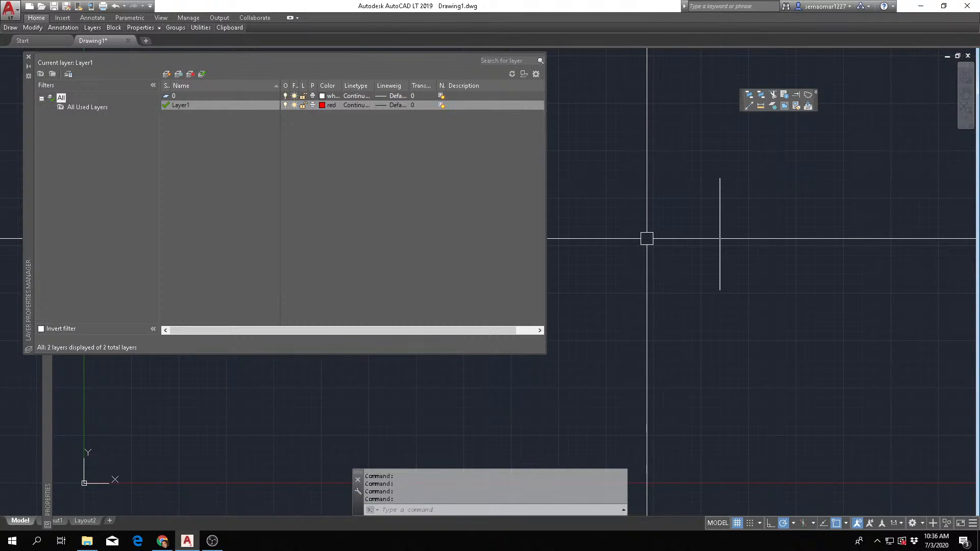
Draw a vertical line on Layer1, parallel to the white line and to its left
type("L")
key("Return")
left_click(670, 174)
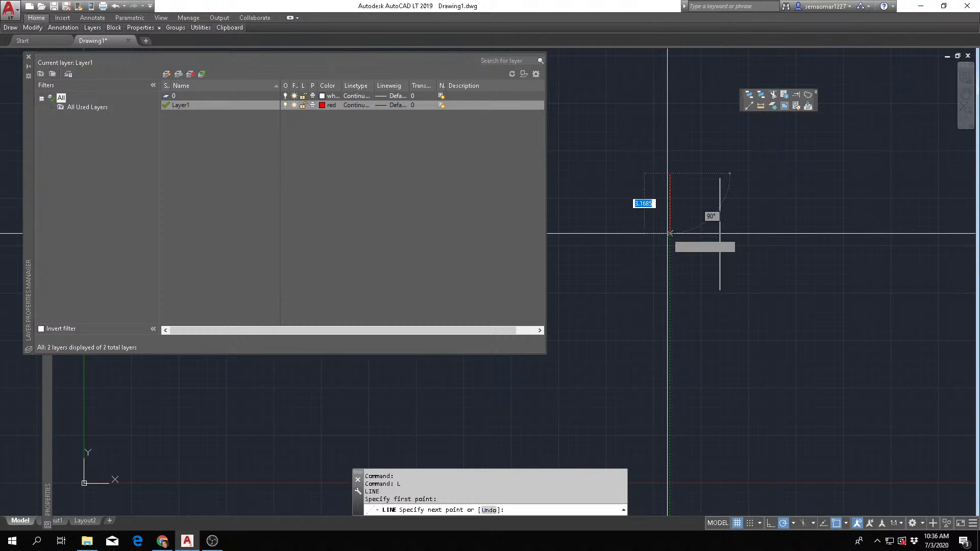
left_click(670, 271)
key("Escape")
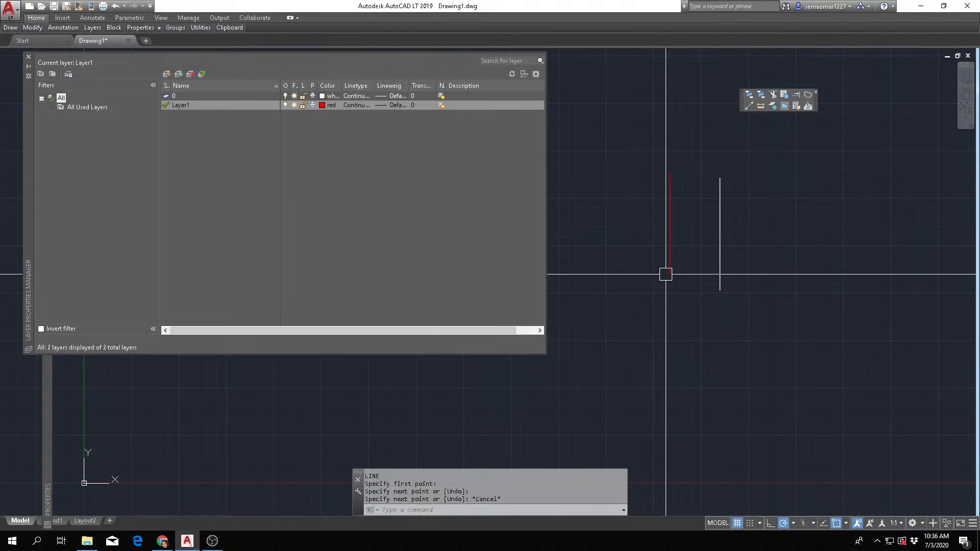
key("Escape")
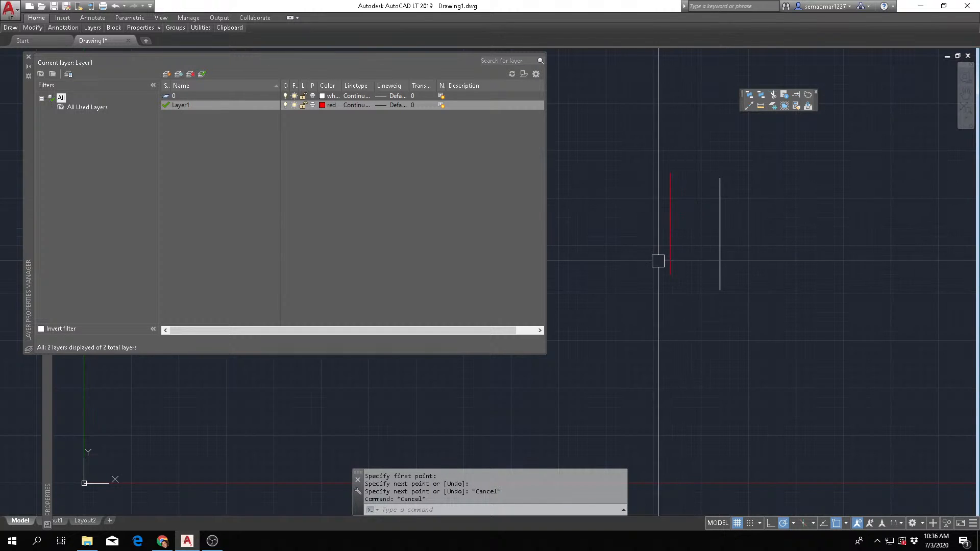
Select the red line, examine its layer and colour in the Properties palette, and deselect it
left_click(670, 210)
right_click(666, 195)
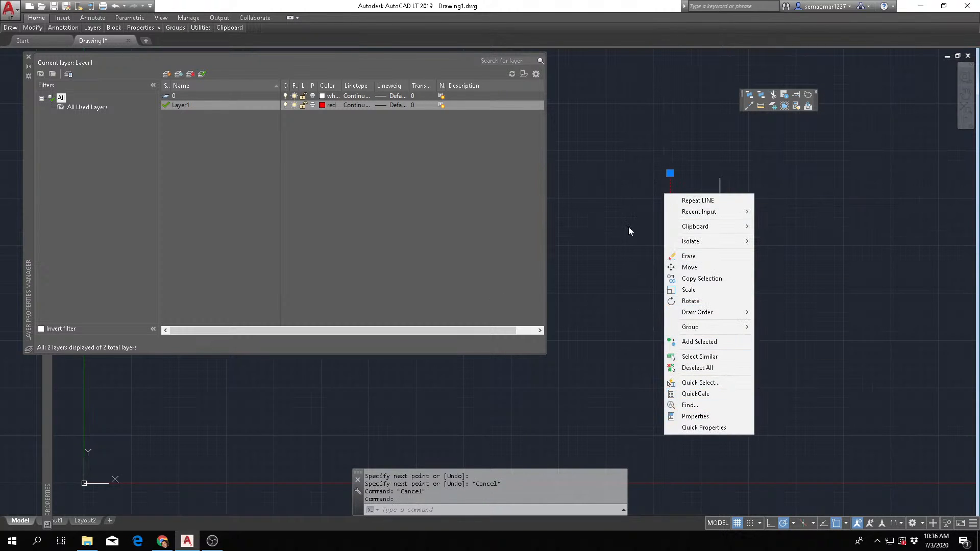
left_click(631, 181)
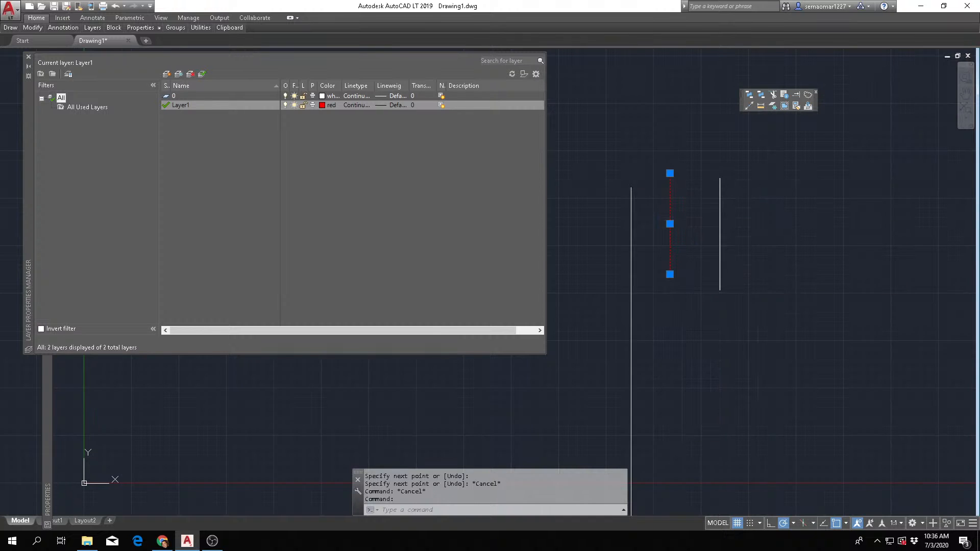
left_click(663, 200)
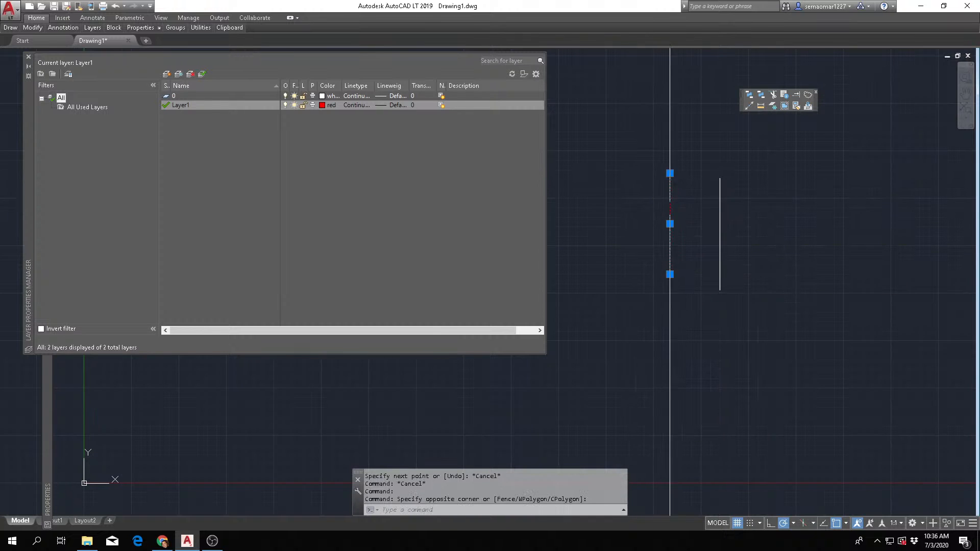
mouse_move(45, 425)
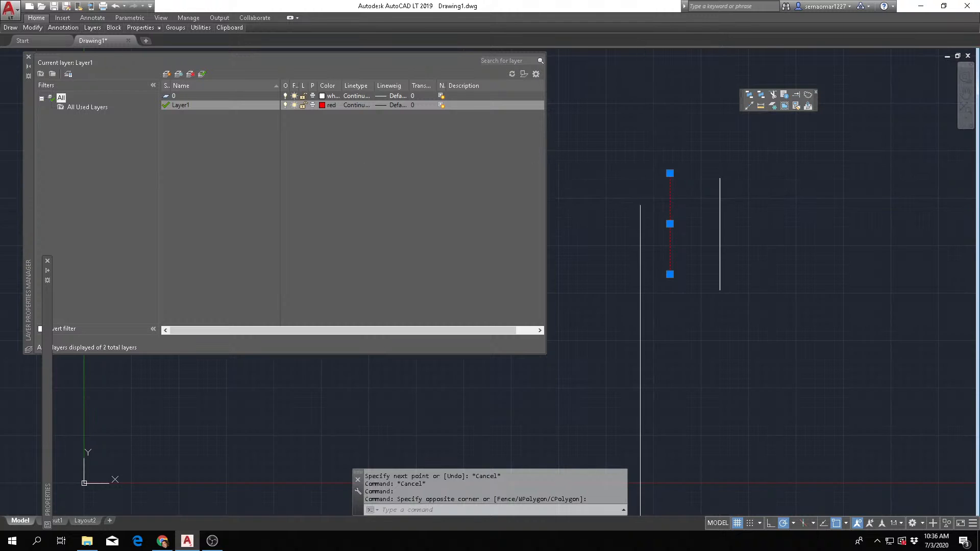
key("Escape")
key("Escape")
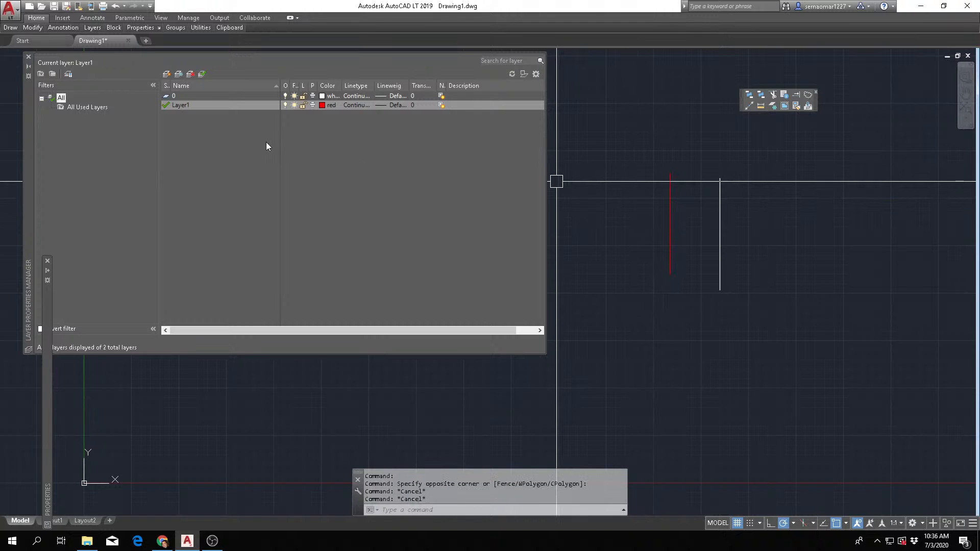
Create another layer named COLOR GREEN
left_click(167, 75)
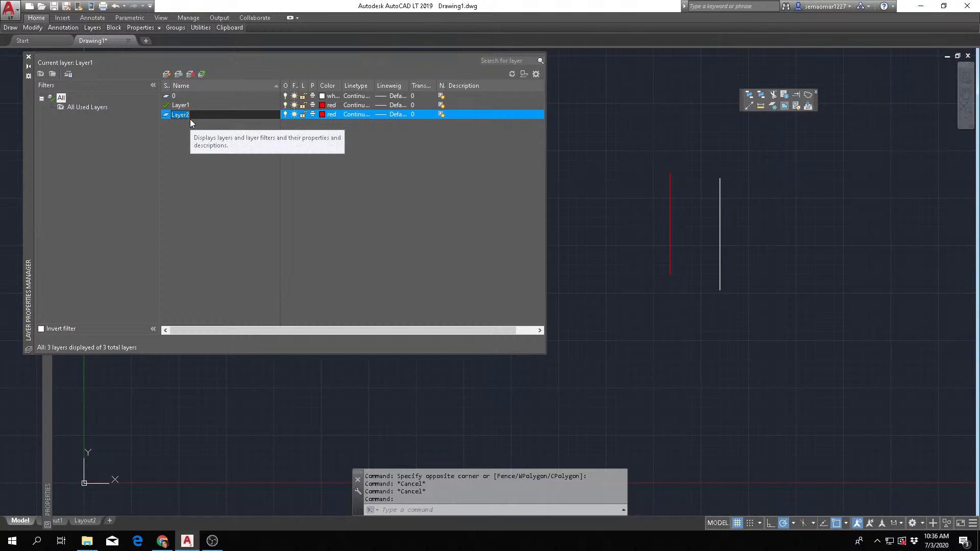
type("COLOR GREEN")
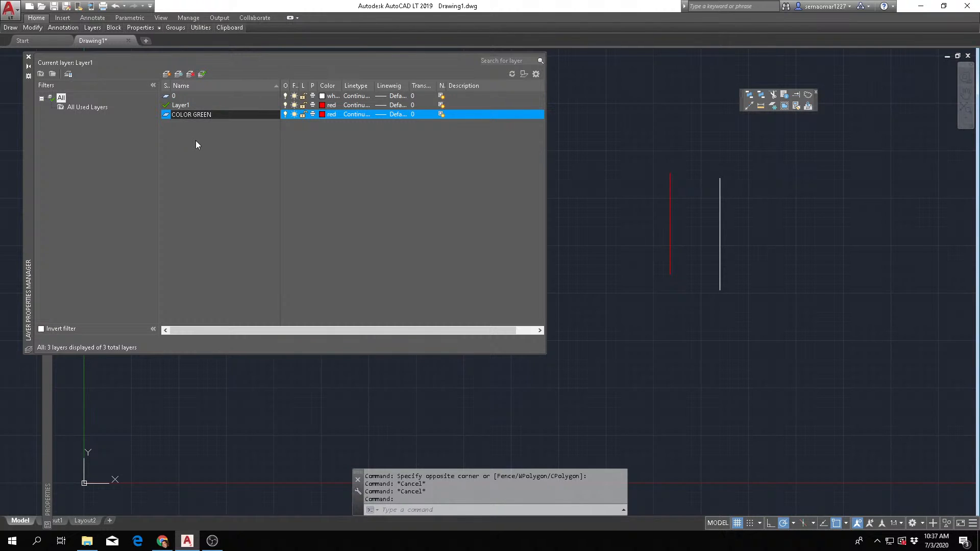
key("Return")
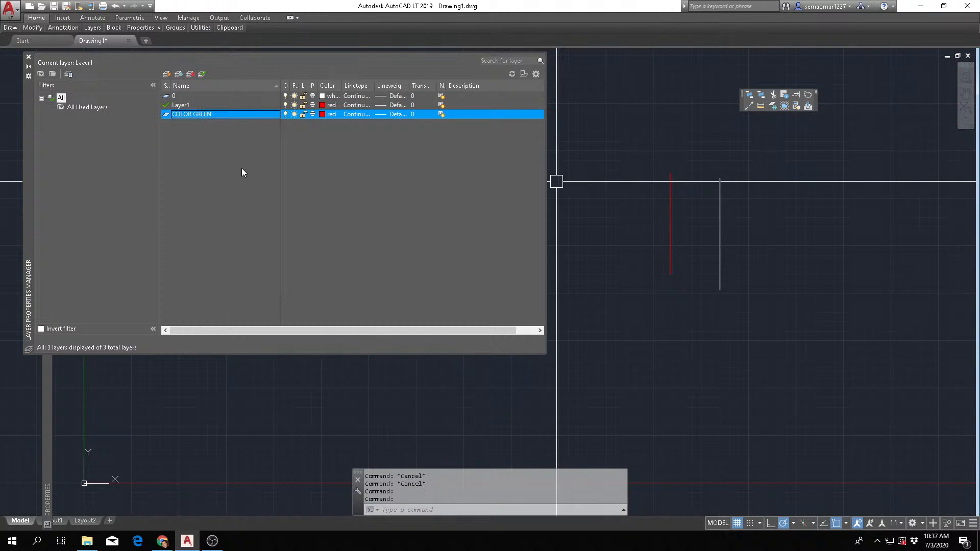
Set the COLOR GREEN layer's colour to green and make it the current layer
left_click(322, 114)
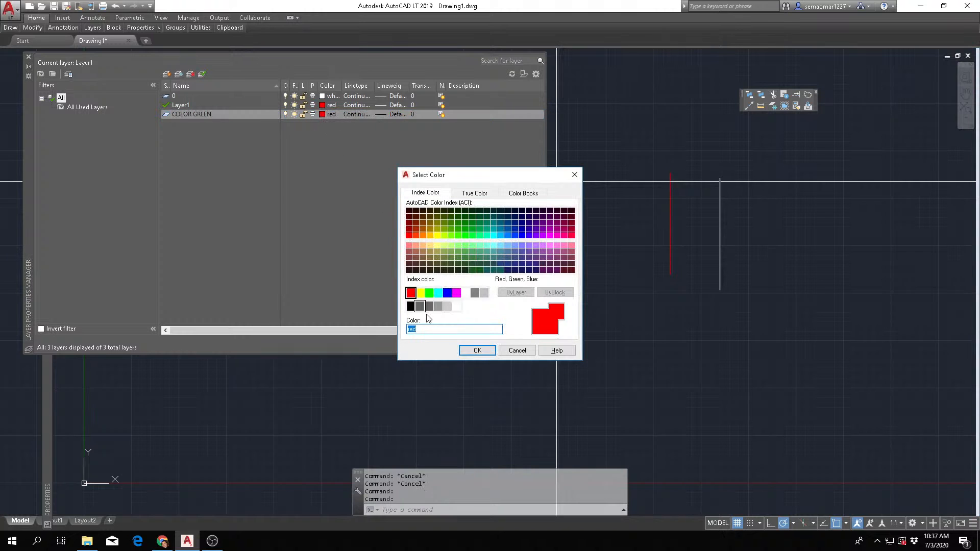
left_click(429, 292)
left_click(477, 350)
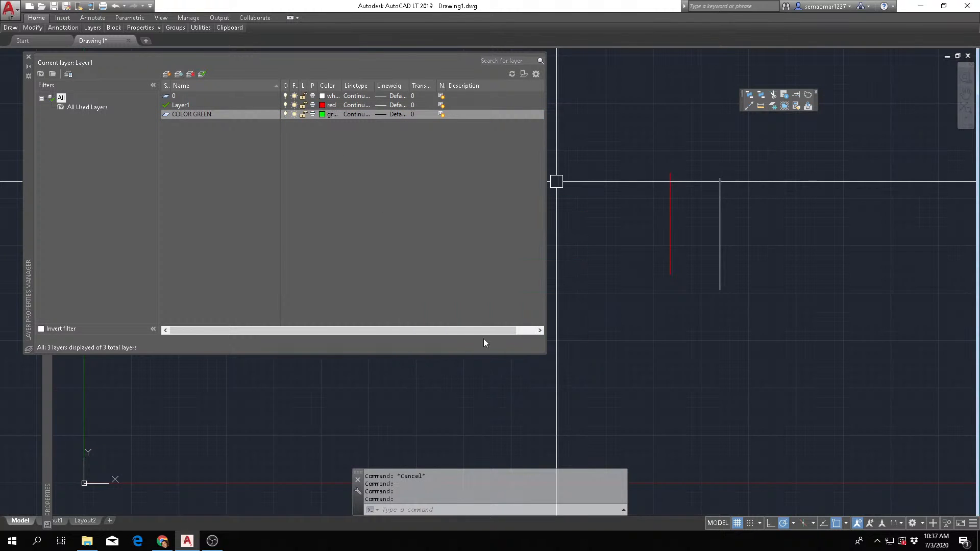
double_click(184, 114)
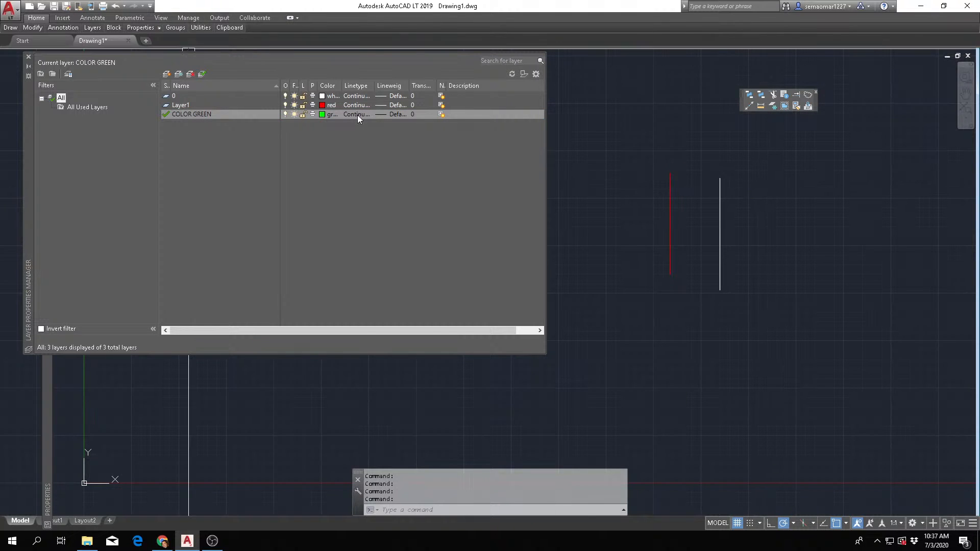
Draw a rectangle on the COLOR GREEN layer, directly below the red and white lines
mouse_move(40, 27)
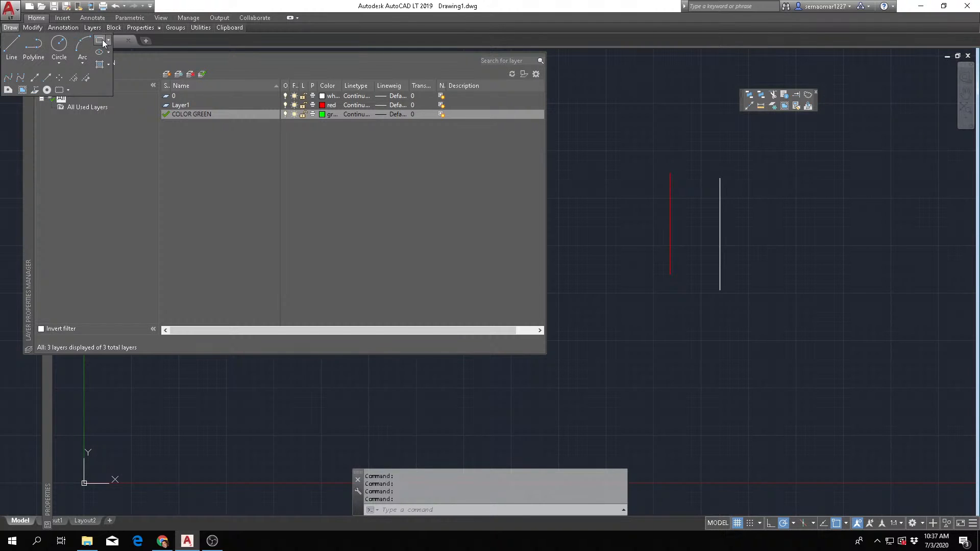
left_click(99, 40)
left_click(639, 290)
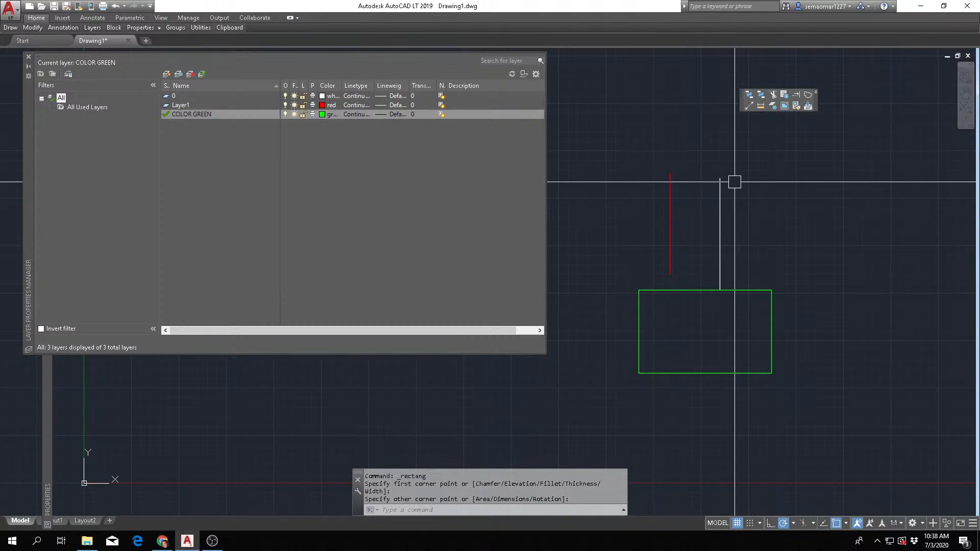
Turn off the current layer COLOR GREEN and also Layer1
left_click(285, 114)
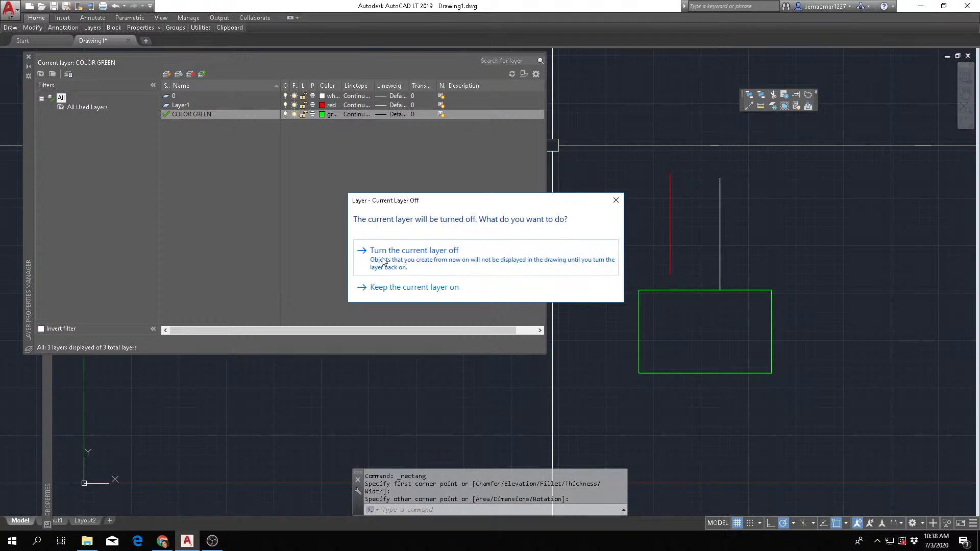
left_click(442, 259)
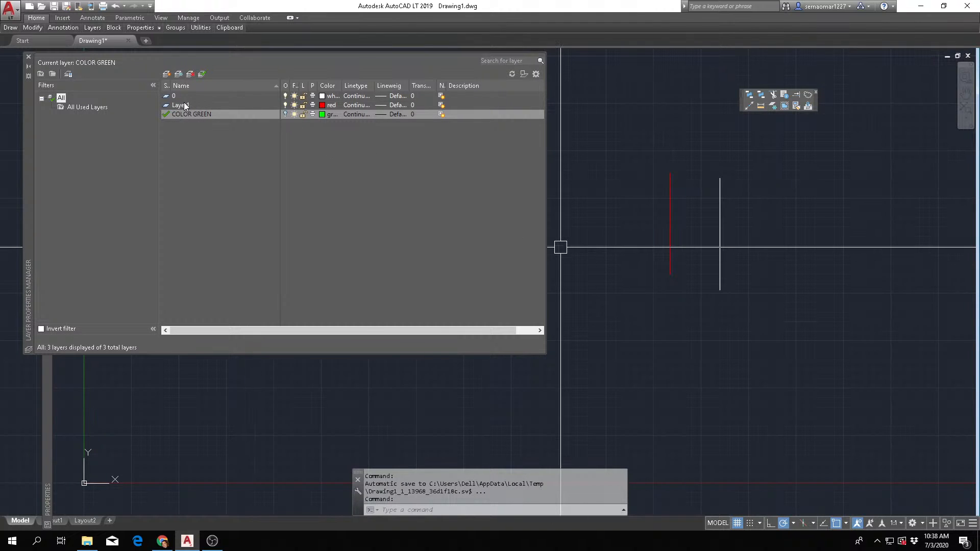
left_click(284, 105)
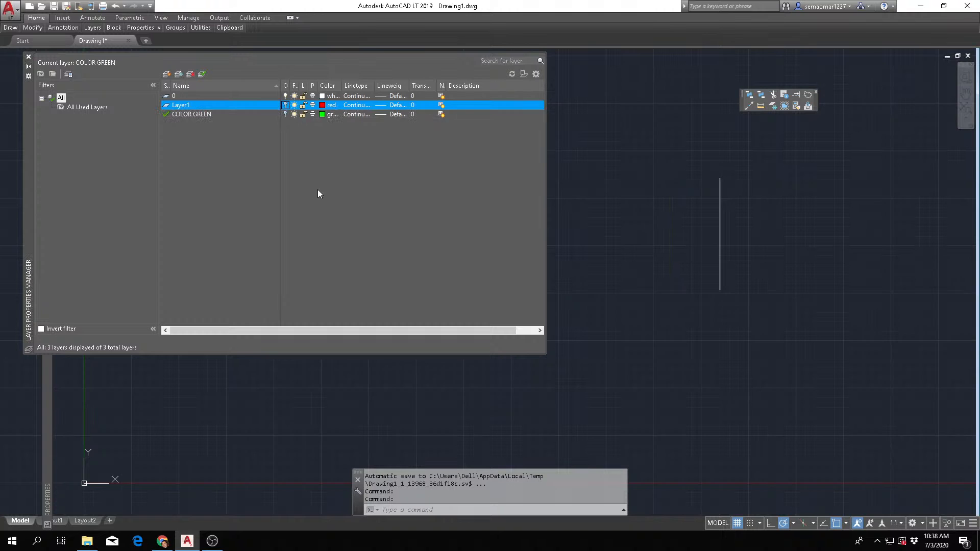
Examine which objects remain in the drawing area while COLOR GREEN and Layer1 are off
scroll(681, 260, "down", 5)
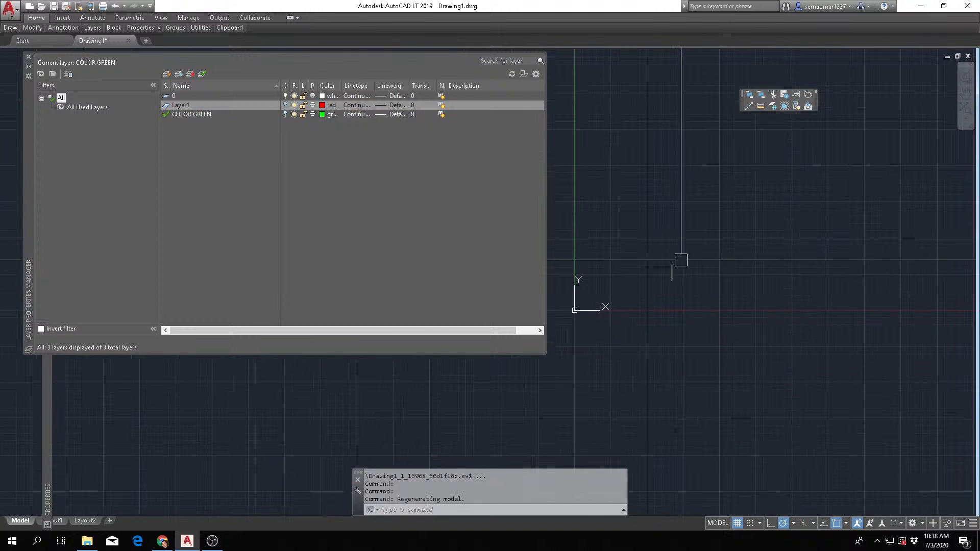
scroll(689, 286, "down", 8)
scroll(715, 275, "up", 6)
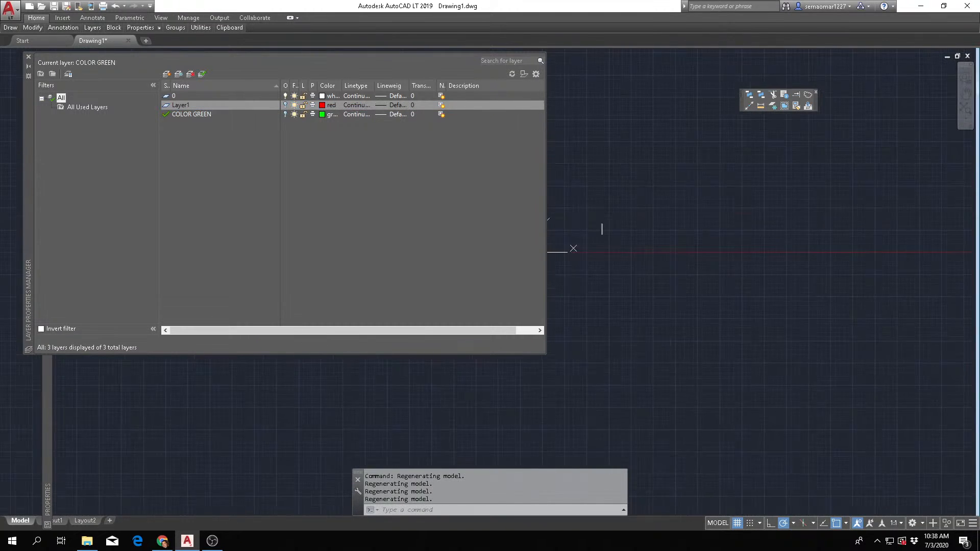
scroll(636, 195, "up", 2)
middle_click_drag(698, 198, 975, 134)
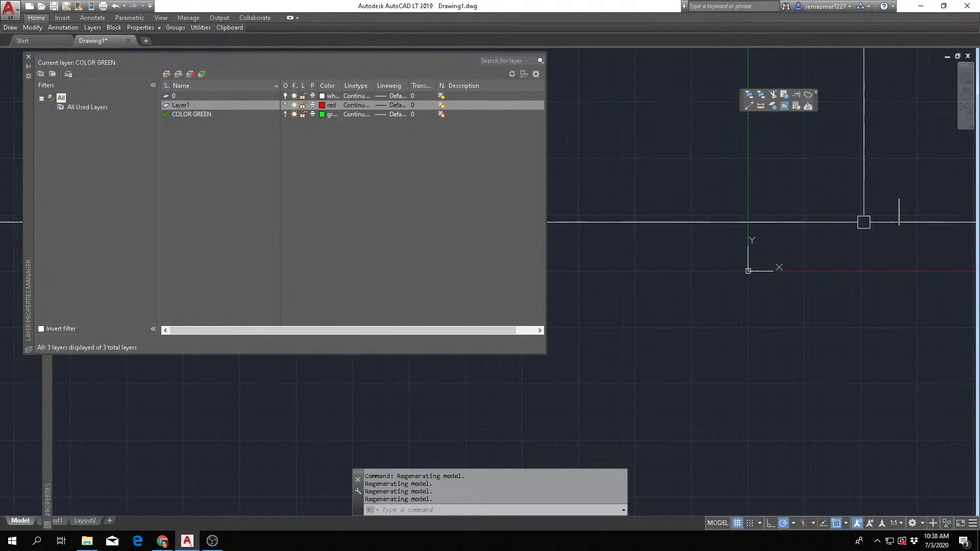
mouse_move(864, 223)
middle_mouse_down()
mouse_move(827, 214)
mouse_move(684, 265)
mouse_move(713, 249)
mouse_move(689, 249)
mouse_move(737, 280)
middle_mouse_up()
scroll(709, 234, "up", 2)
scroll(713, 221, "up", 2)
scroll(670, 198, "down", 4)
scroll(738, 280, "down", 2)
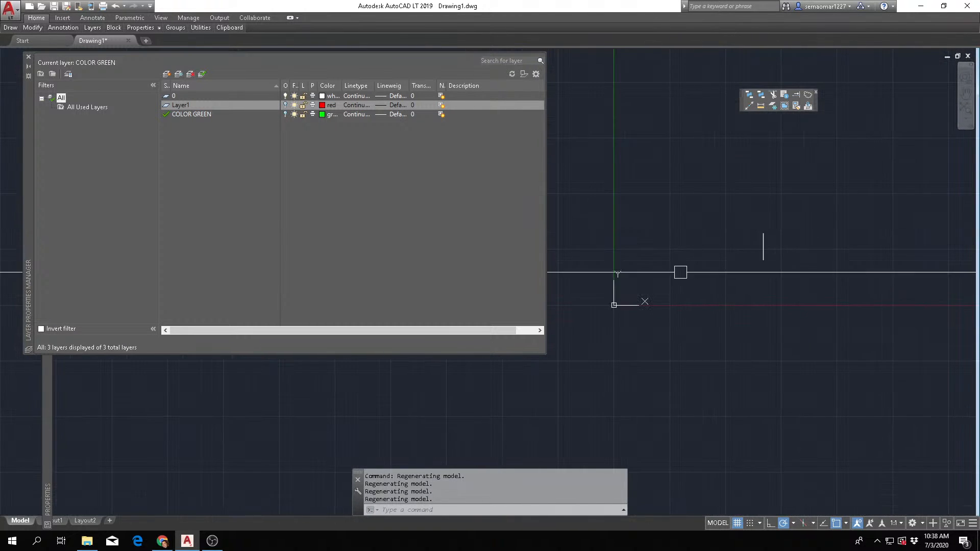
scroll(728, 256, "up", 3)
scroll(706, 235, "down", 3)
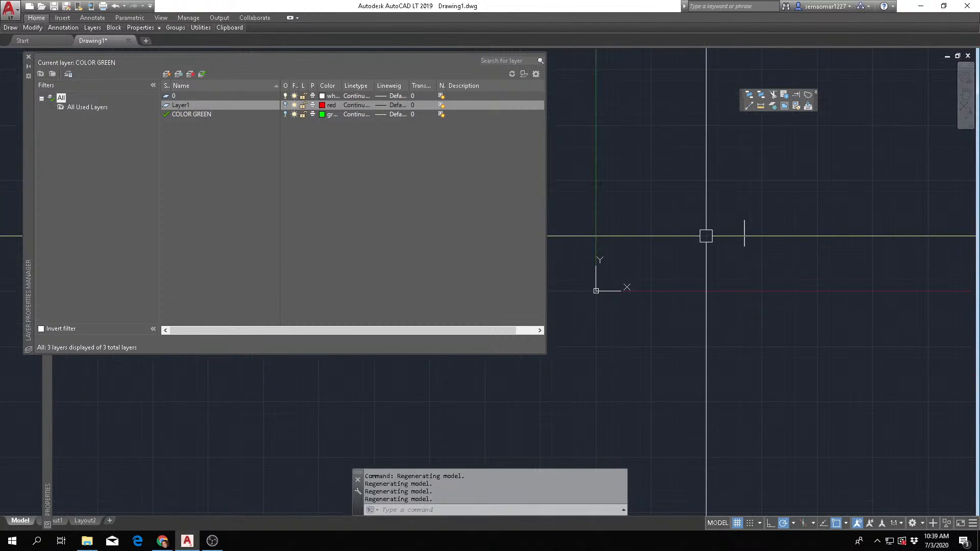
scroll(705, 246, "up", 2)
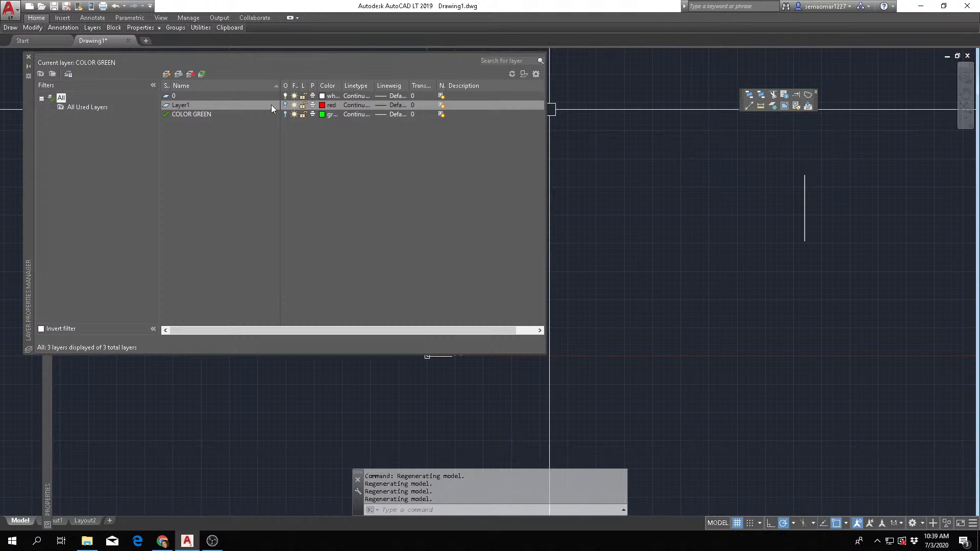
Turn COLOR GREEN and Layer1 back on, and try to freeze the current layer COLOR GREEN
left_click(285, 114)
left_click(285, 105)
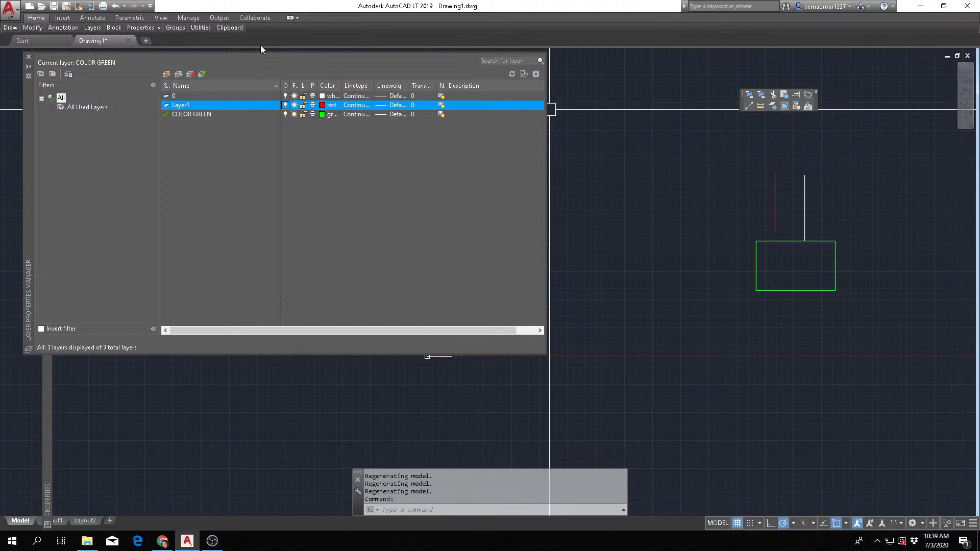
left_click(294, 115)
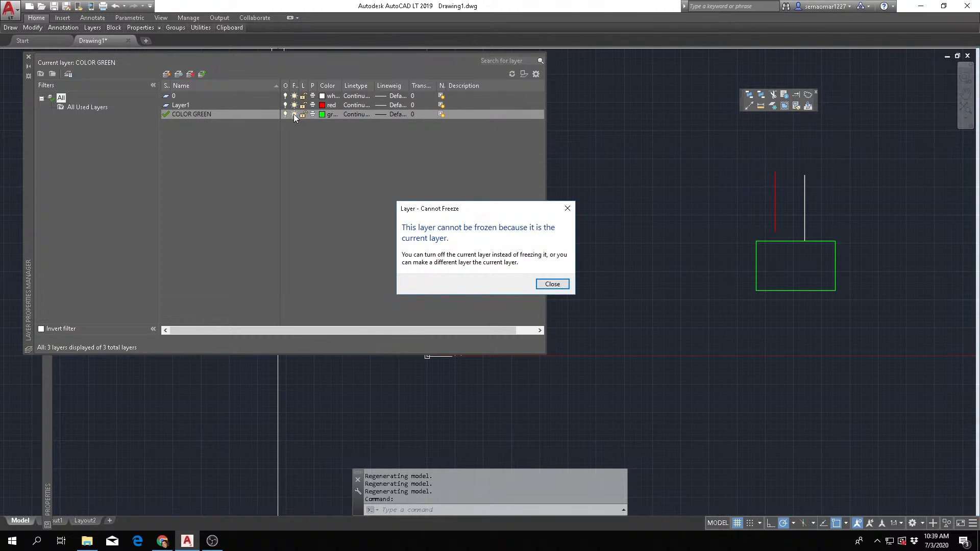
left_click(552, 284)
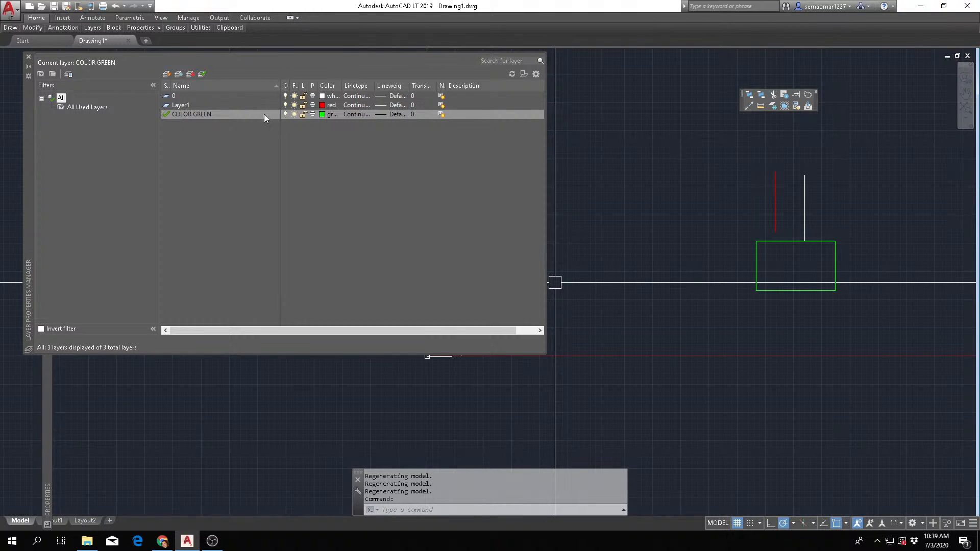
Freeze Layer1 and layer 0, and thaw both of them again
left_click(294, 105)
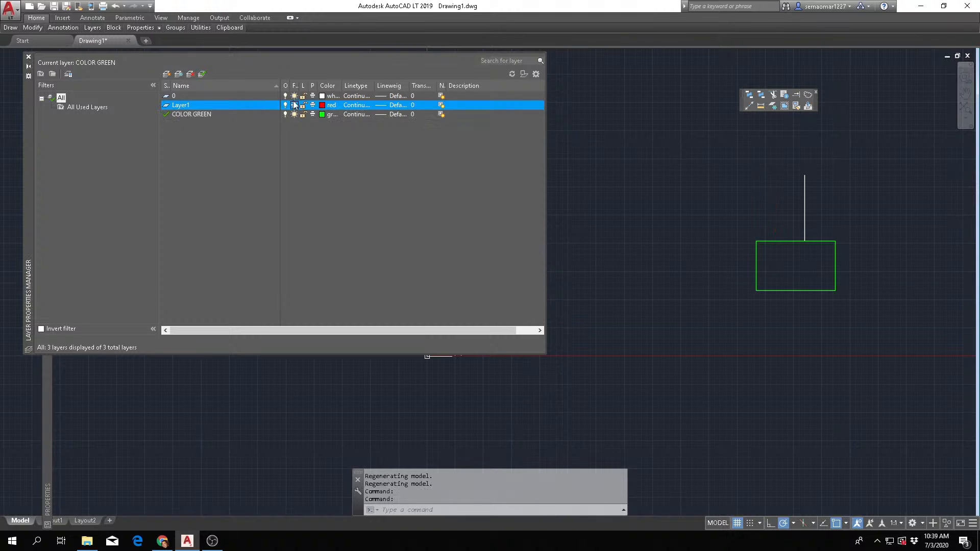
left_click(294, 96)
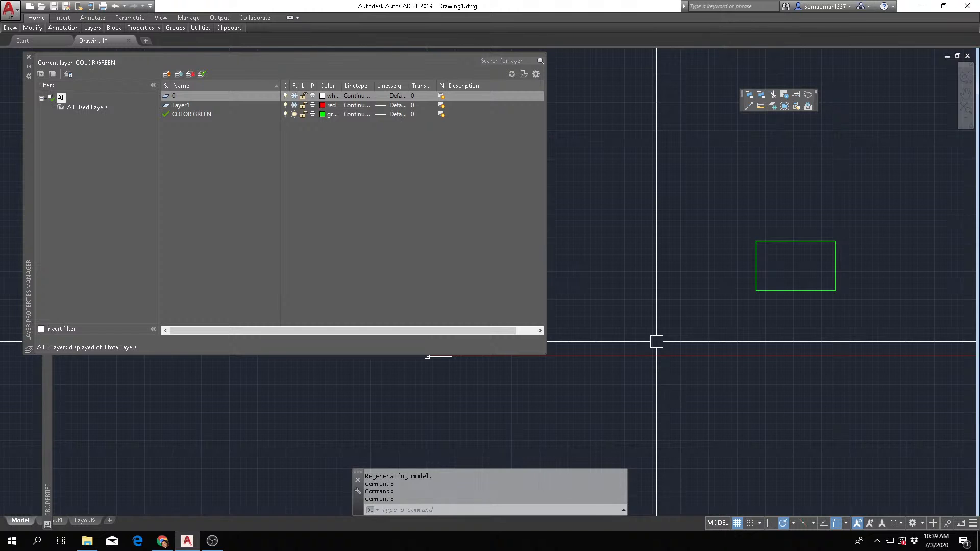
left_click(294, 105)
left_click(295, 95)
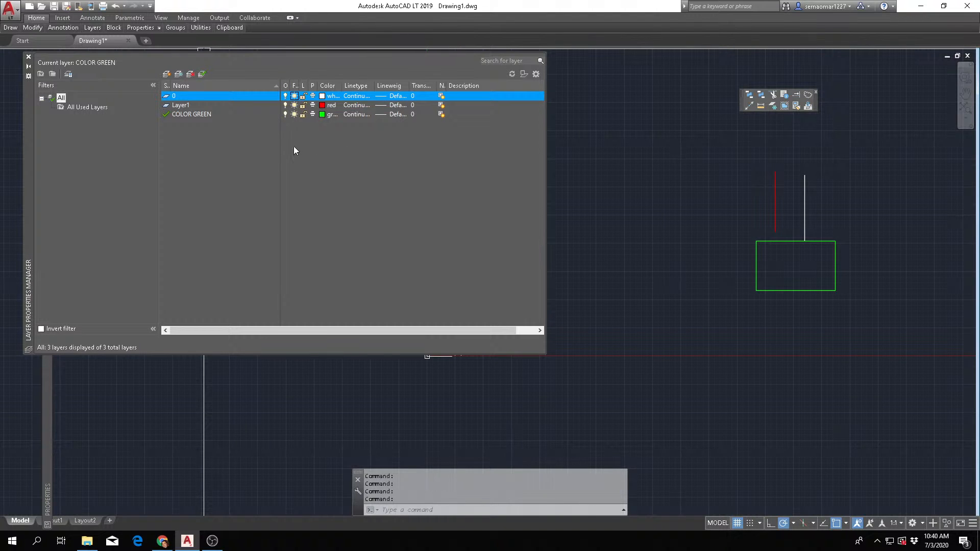
Lock layer 0 and Layer1
left_click(303, 97)
left_click(303, 105)
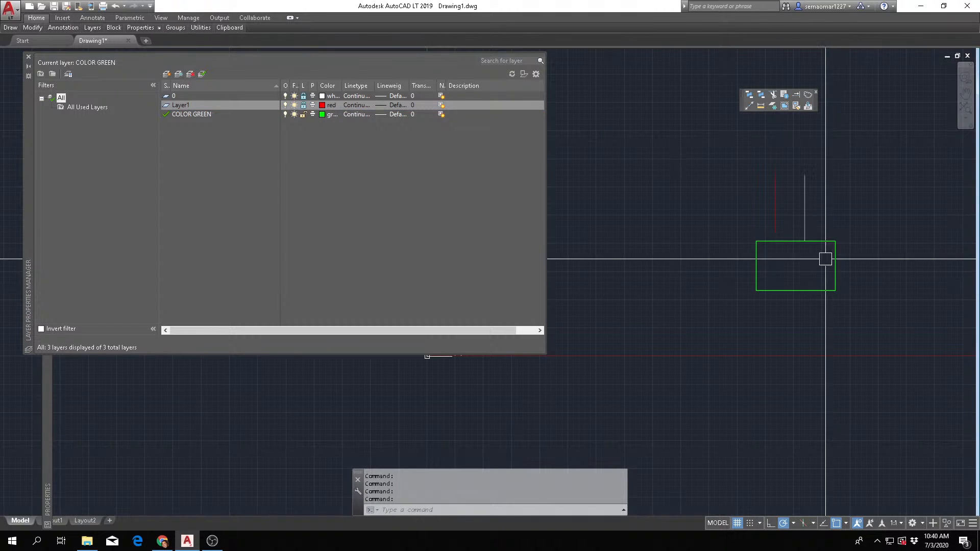
key("Escape")
key("Escape")
Try to erase both lines and the rectangle with one crossing selection, and undo the erase
middle_click_drag(865, 245, 712, 225)
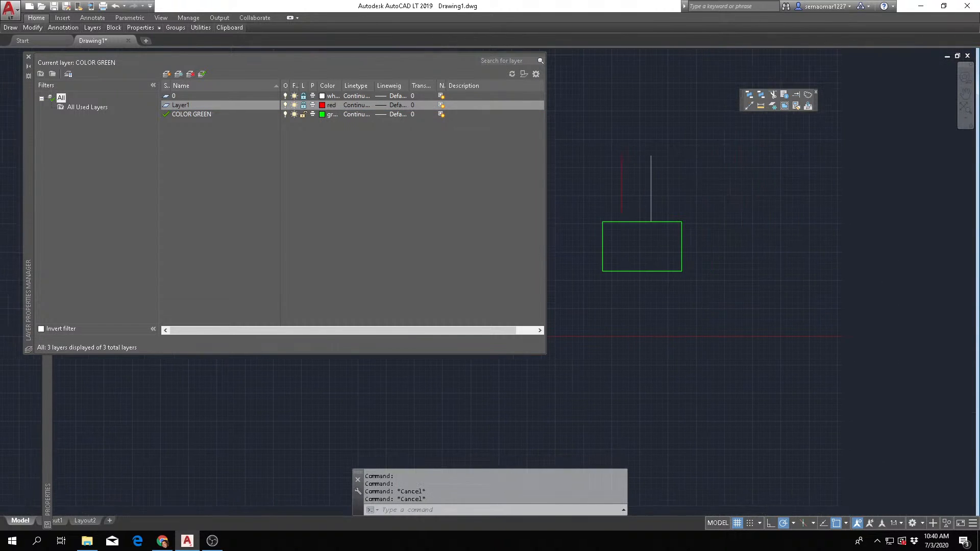
middle_click_drag(739, 260, 876, 284)
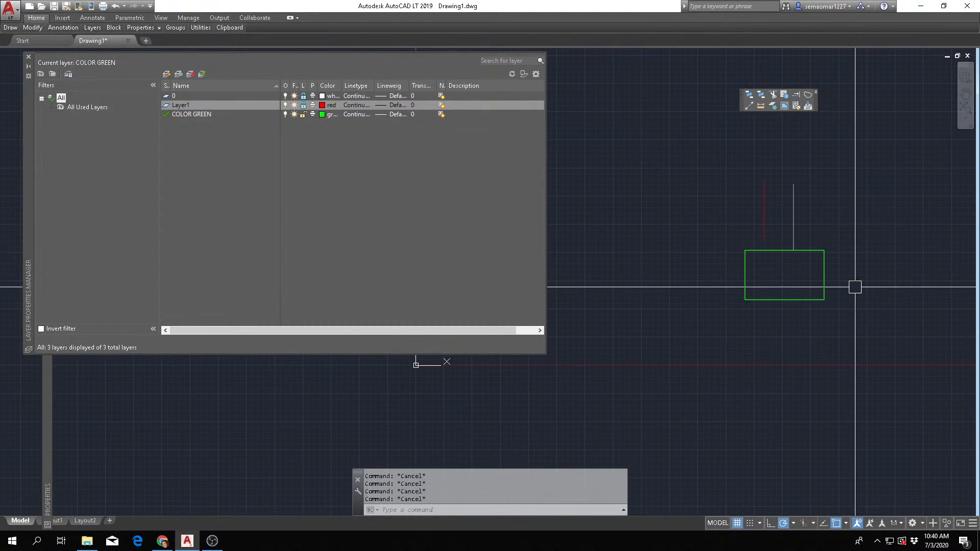
type("E")
key("Return")
left_click(914, 159)
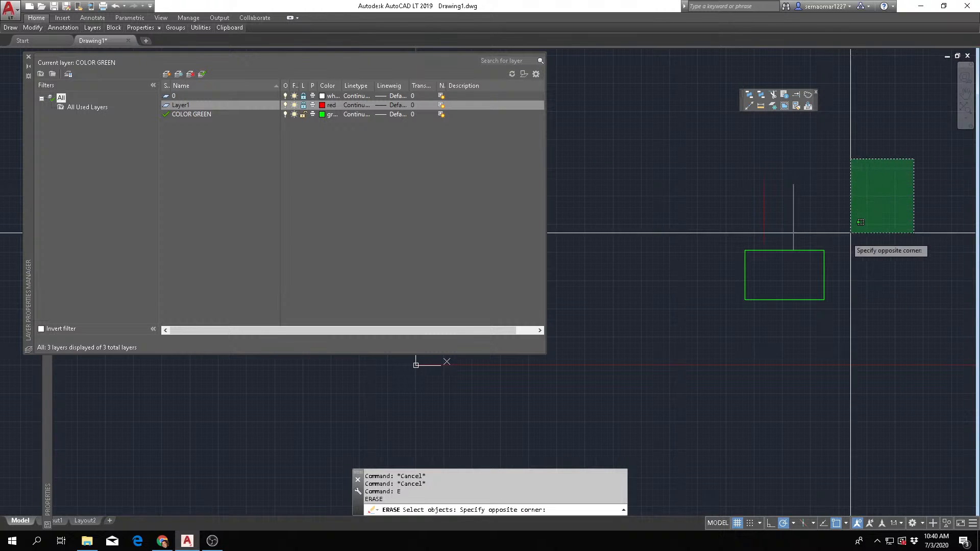
left_click(672, 329)
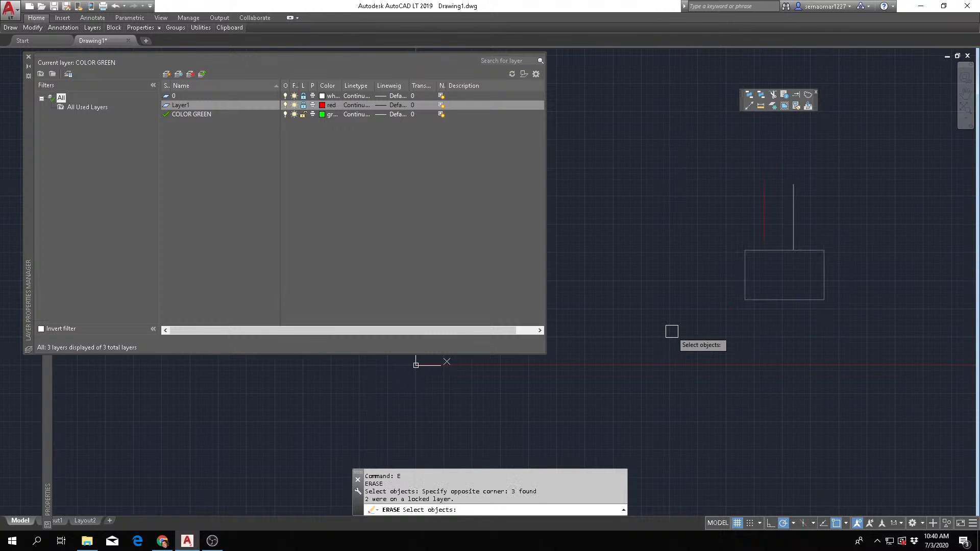
key("Return")
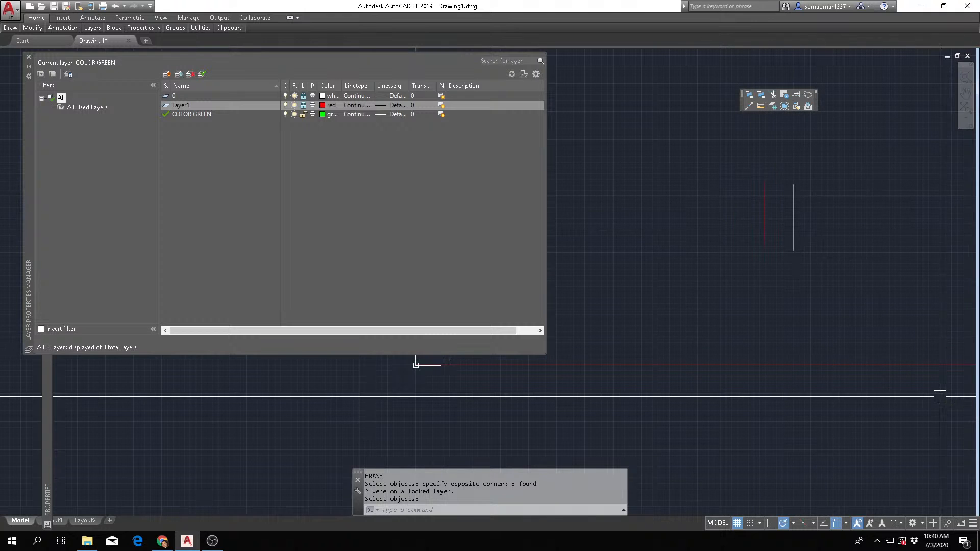
type("U")
key("Return")
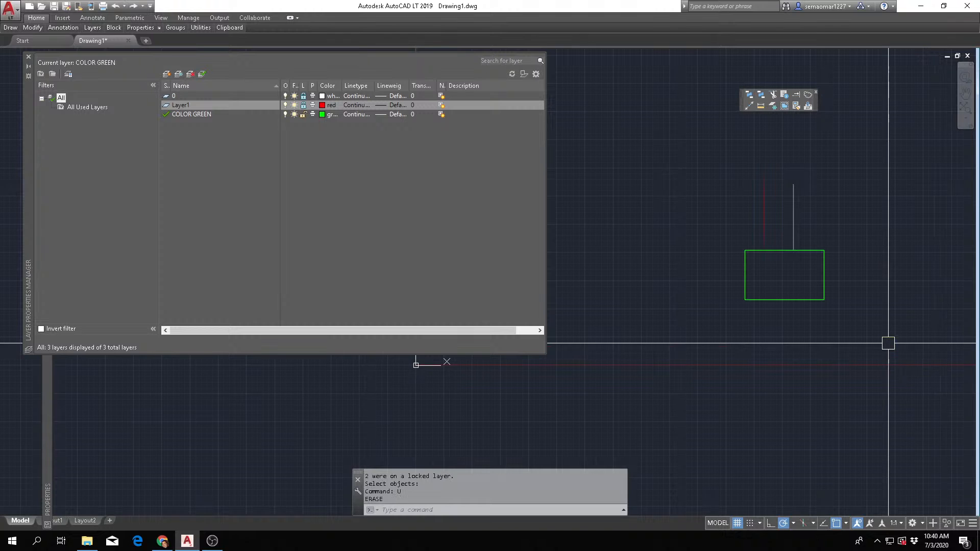
Include both lines and the rectangle in a Move selection and shift it down and slightly to the left
type("M")
key("Return")
left_click(897, 201)
left_click(705, 317)
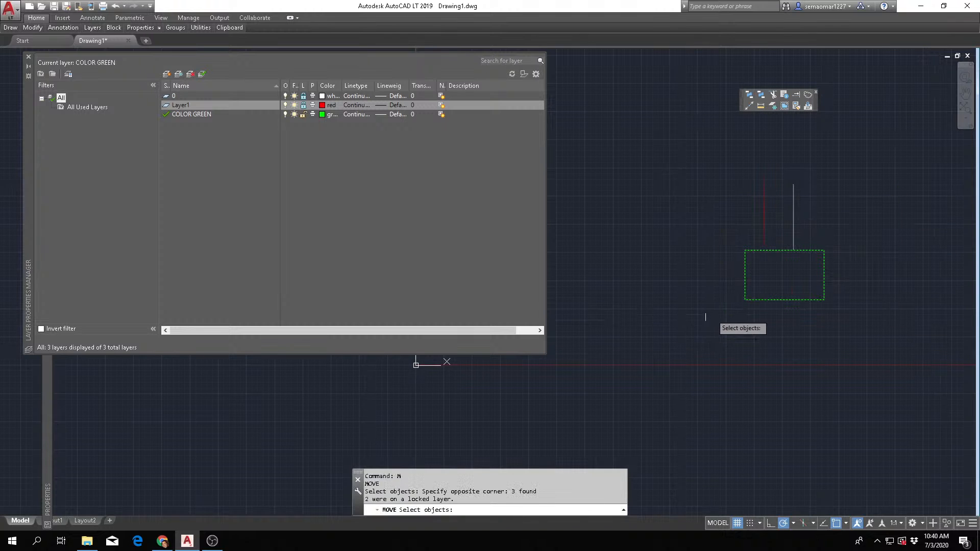
key("Return")
left_click(688, 283)
left_click(648, 352)
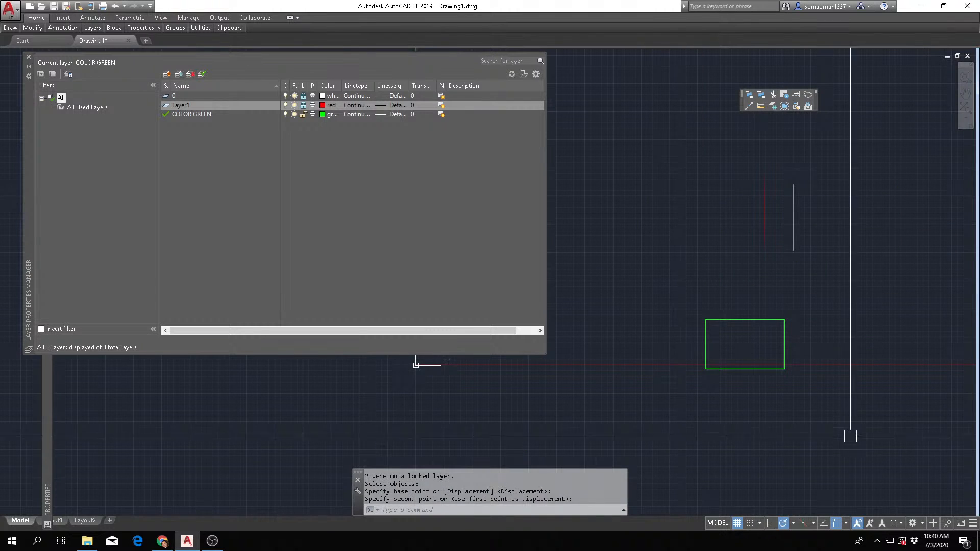
key("Escape")
key("Escape")
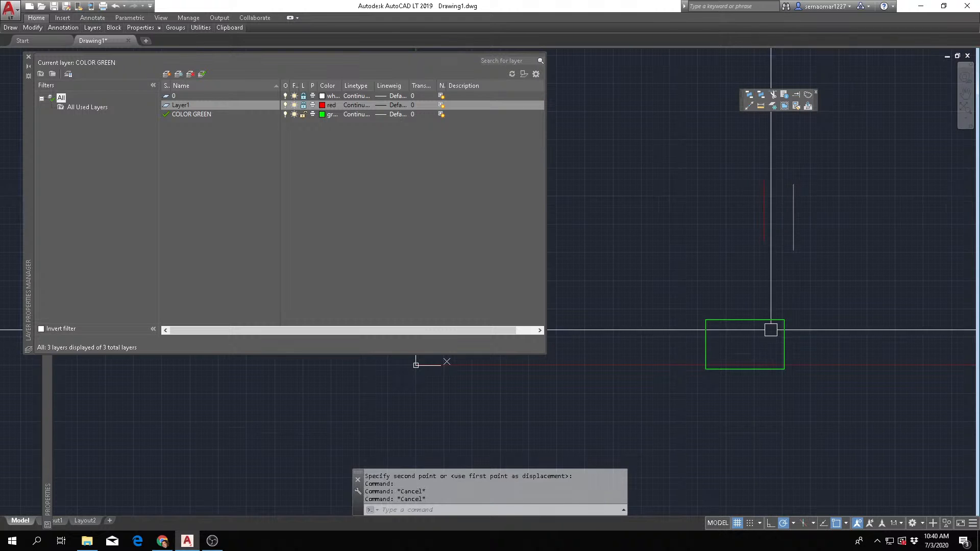
Select the white line on locked layer 0 with crossing windows and clear the selection
left_click(811, 190)
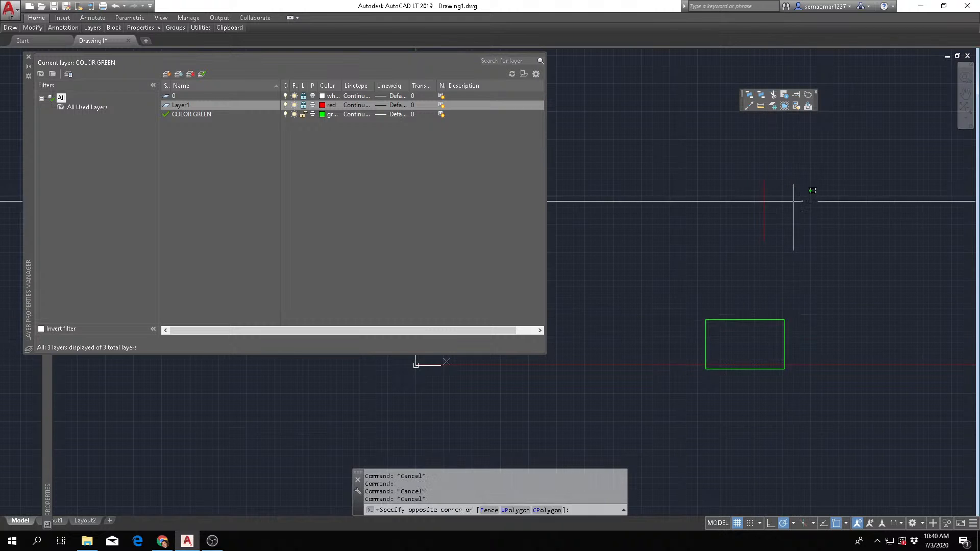
left_click(781, 221)
scroll(795, 212, "up", 4)
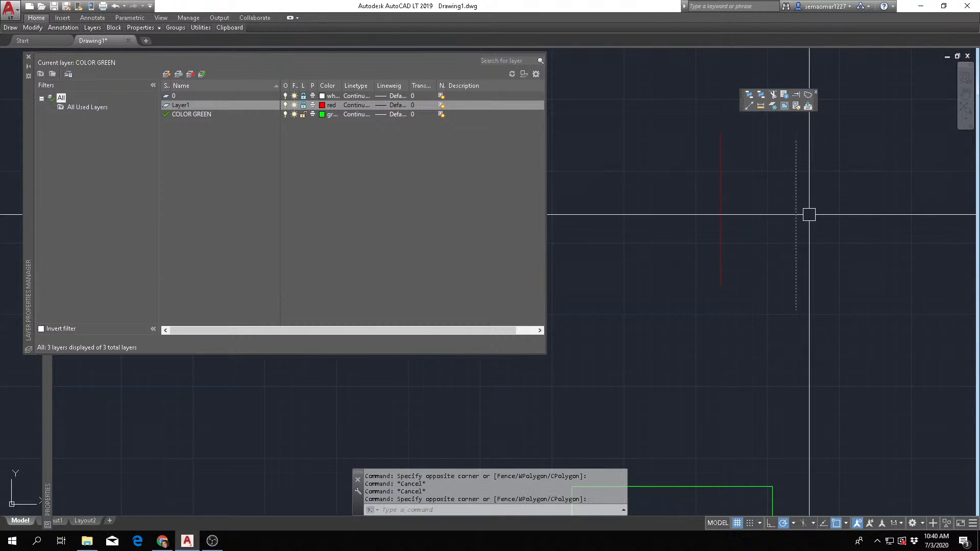
left_click(809, 215)
left_click(752, 256)
key("Escape")
key("Escape")
Try to erase the white line on locked layer 0
type("e")
key("Return")
left_click(838, 203)
left_click(773, 232)
key("Return")
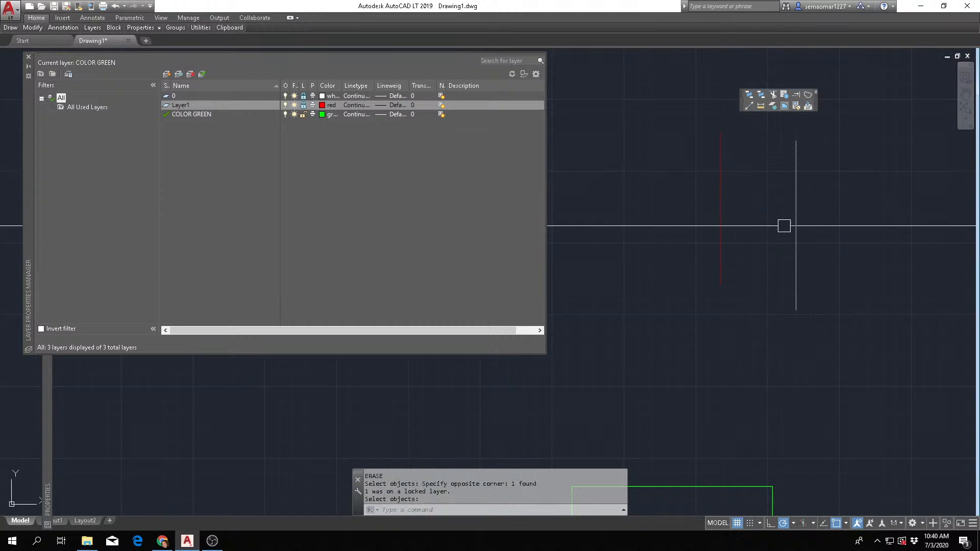
key("Escape")
key("Escape")
key("Escape")
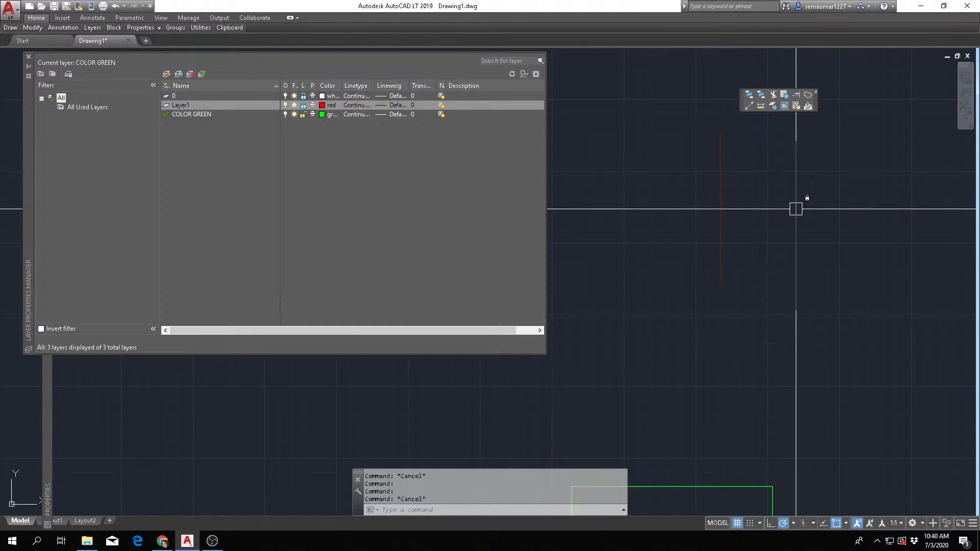
key("Escape")
scroll(744, 191, "down", 5)
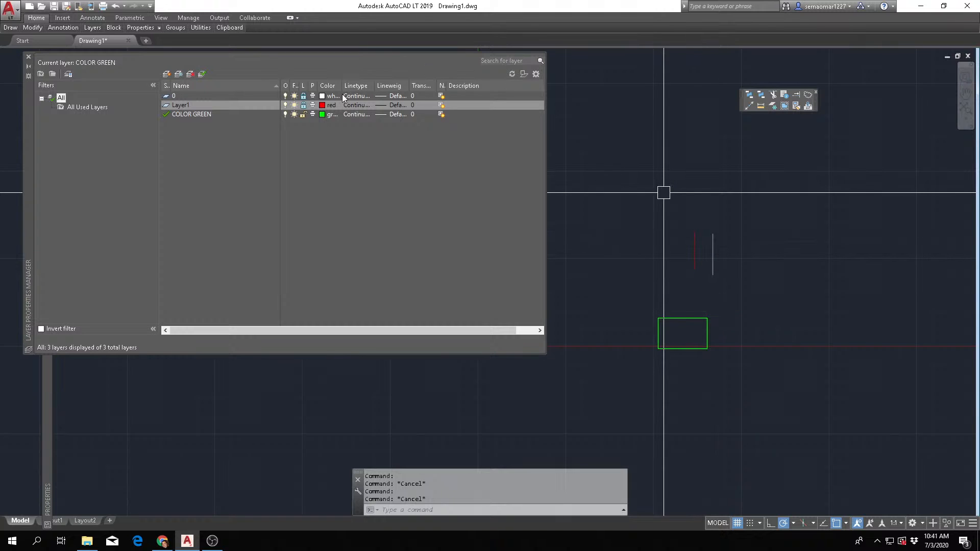
Unlock Layer1 and layer 0, and set layer 0's colour to cyan
left_click(304, 105)
left_click(303, 96)
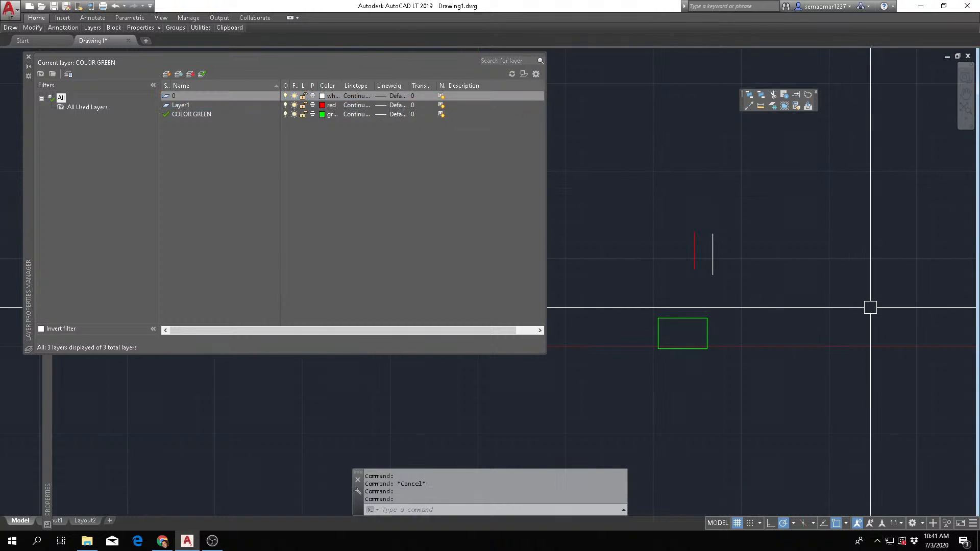
left_click(322, 96)
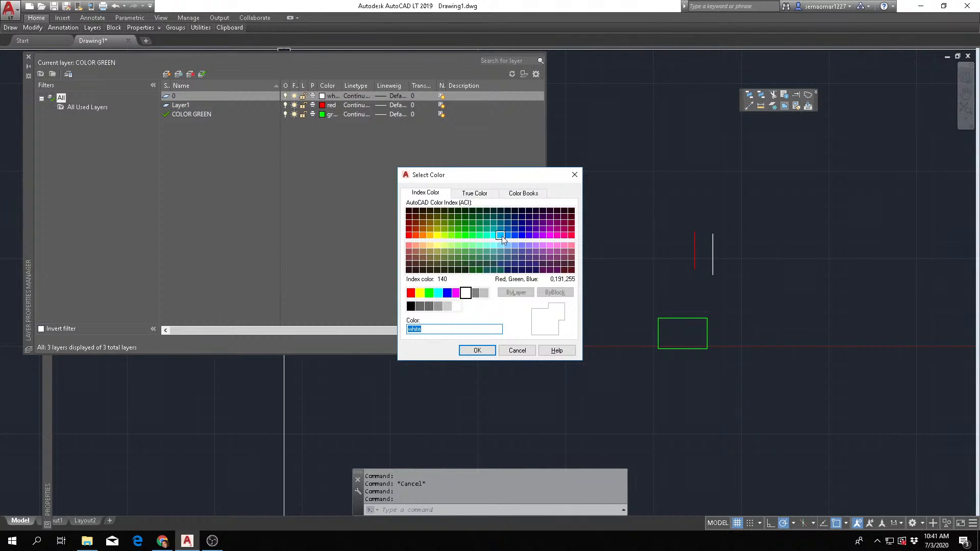
left_click(438, 293)
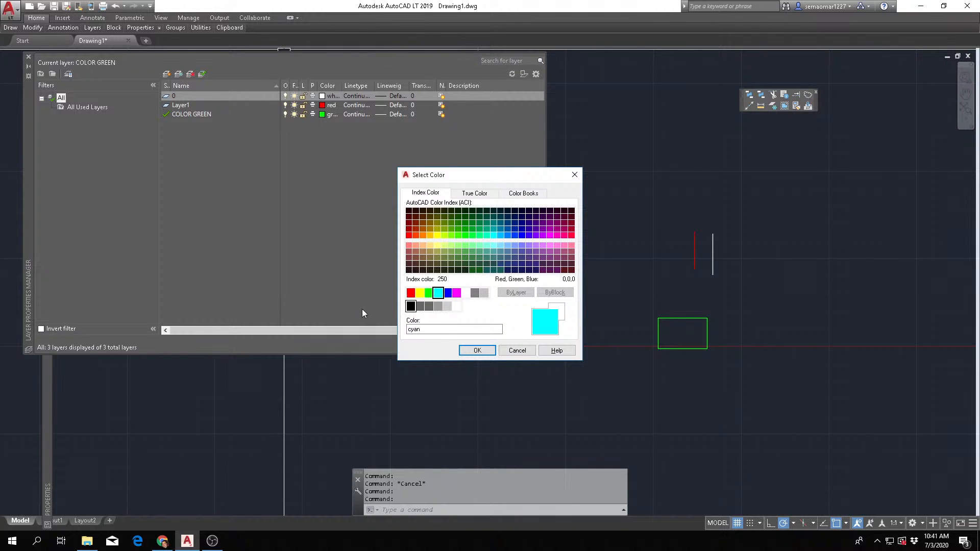
left_click(478, 351)
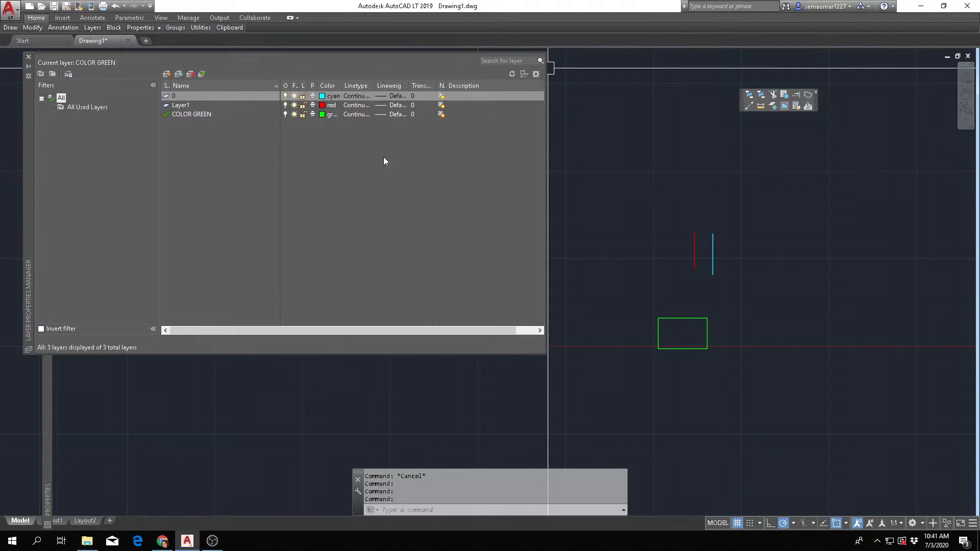
Load the CENTER linetype from acadlt.lin and assign it to layer 0
left_click(360, 96)
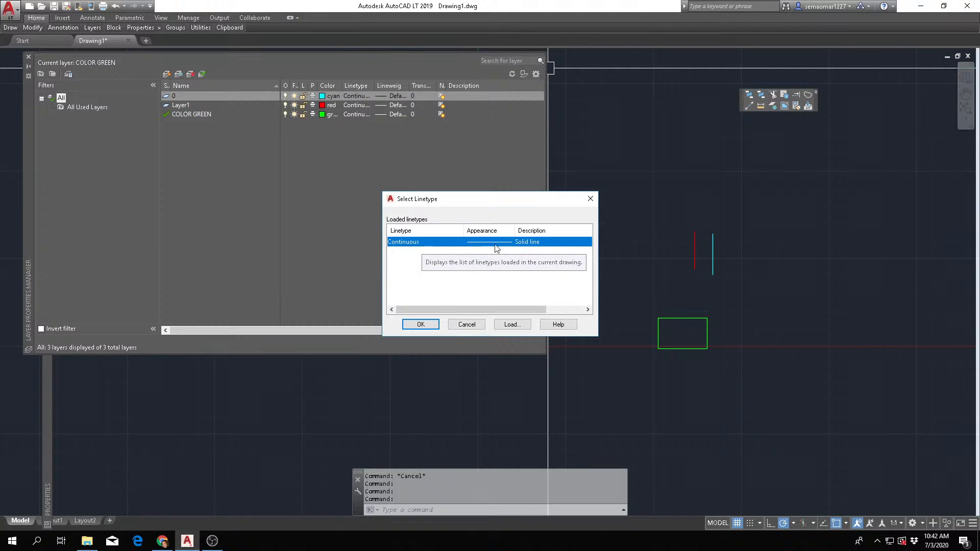
left_click(512, 324)
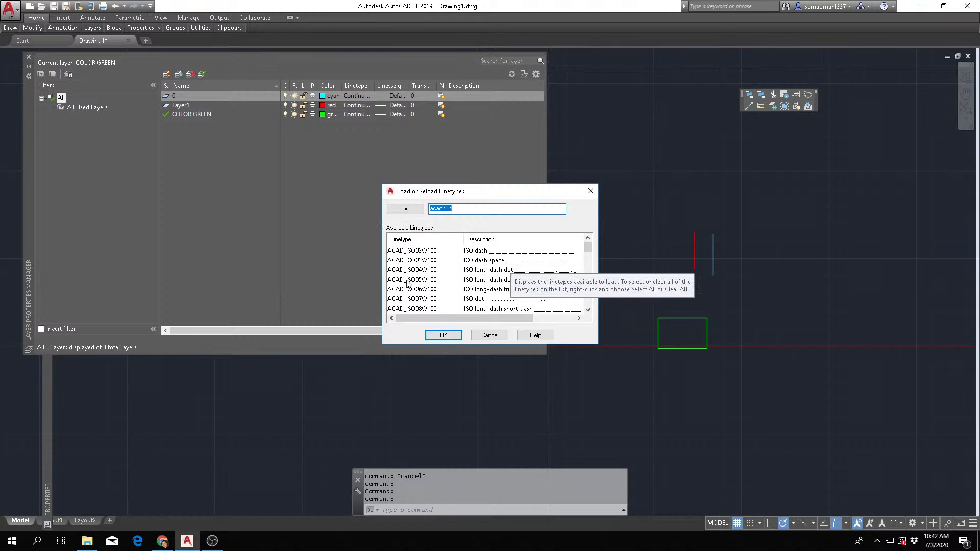
scroll(455, 290, "down", 1)
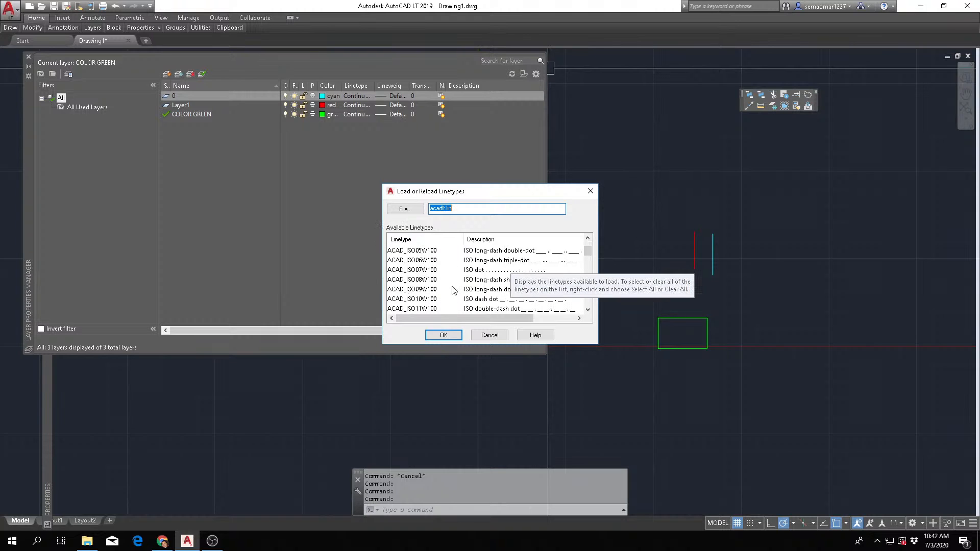
left_click(490, 336)
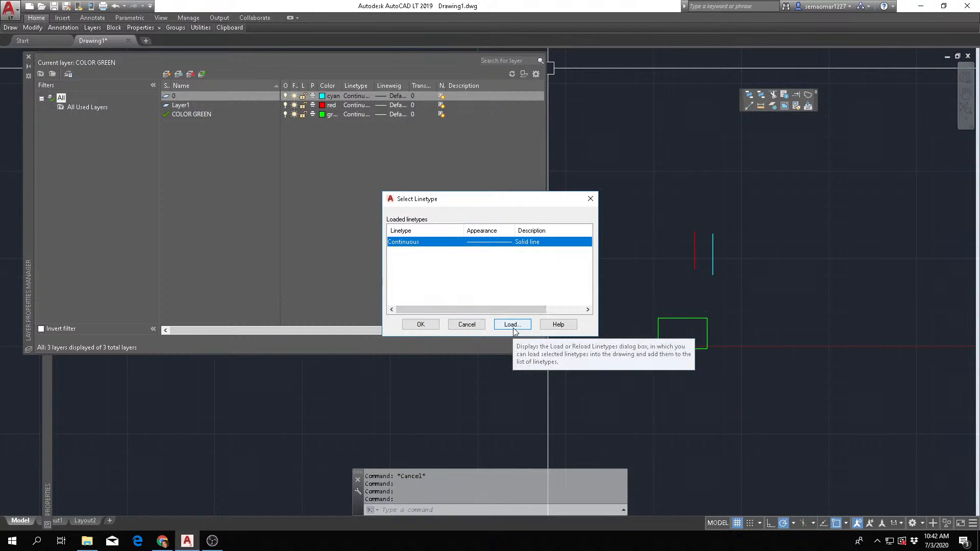
left_click(512, 328)
scroll(462, 273, "down", 2)
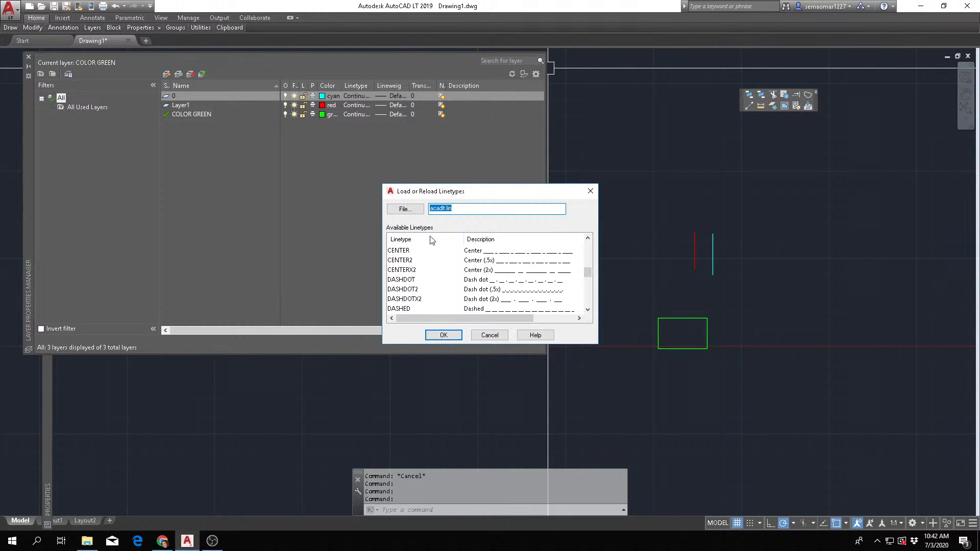
left_click(399, 252)
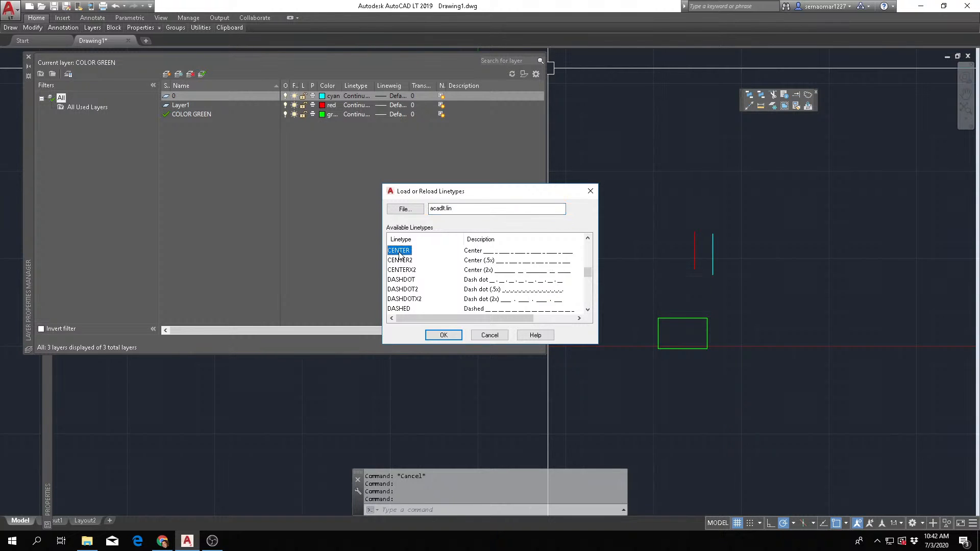
left_click(444, 335)
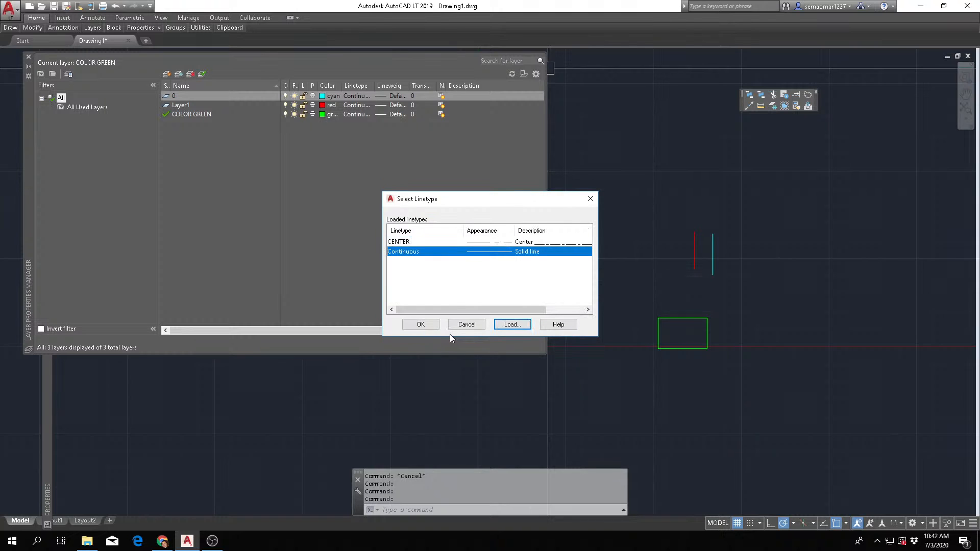
left_click(401, 242)
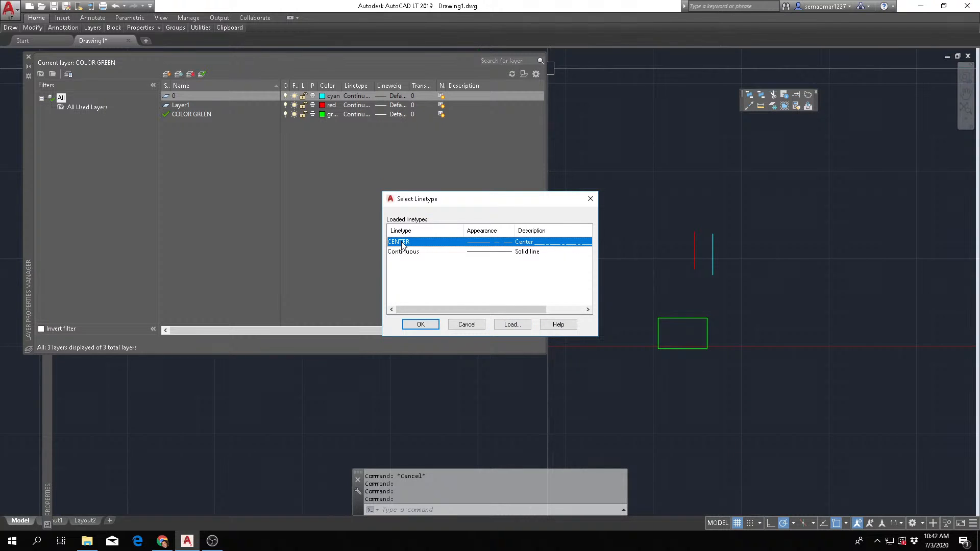
left_click(420, 324)
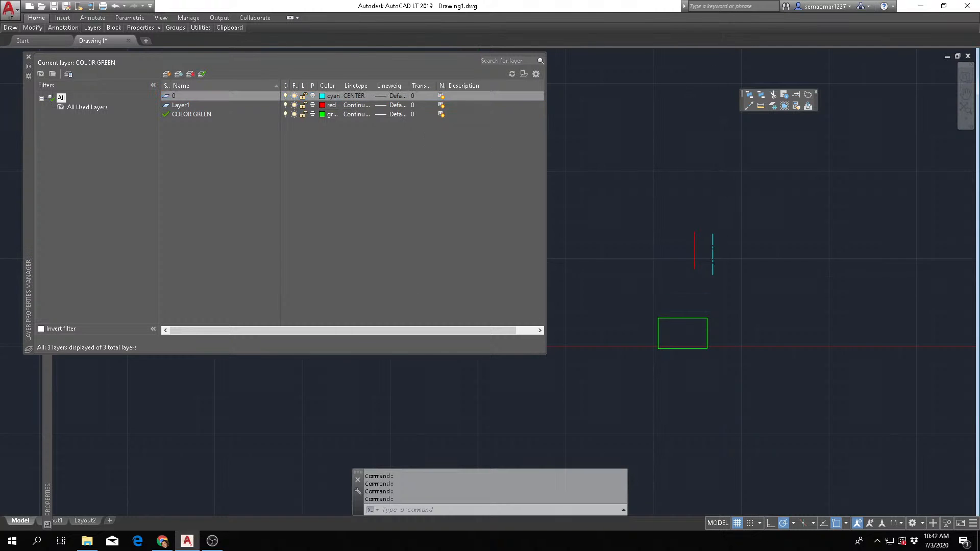
Override the vertical red line's colour with Yellow in its object properties, and clear the selection
scroll(716, 255, "up", 8)
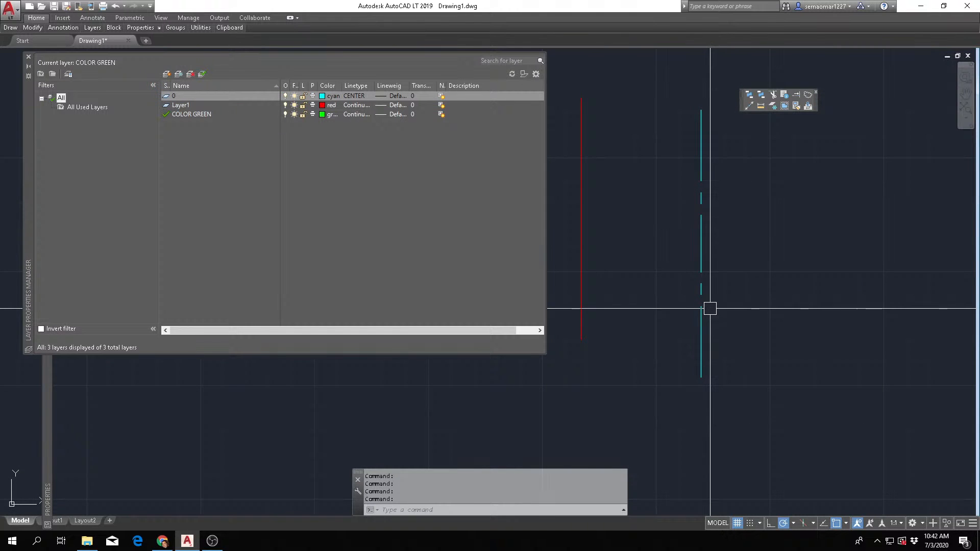
scroll(710, 309, "down", 5)
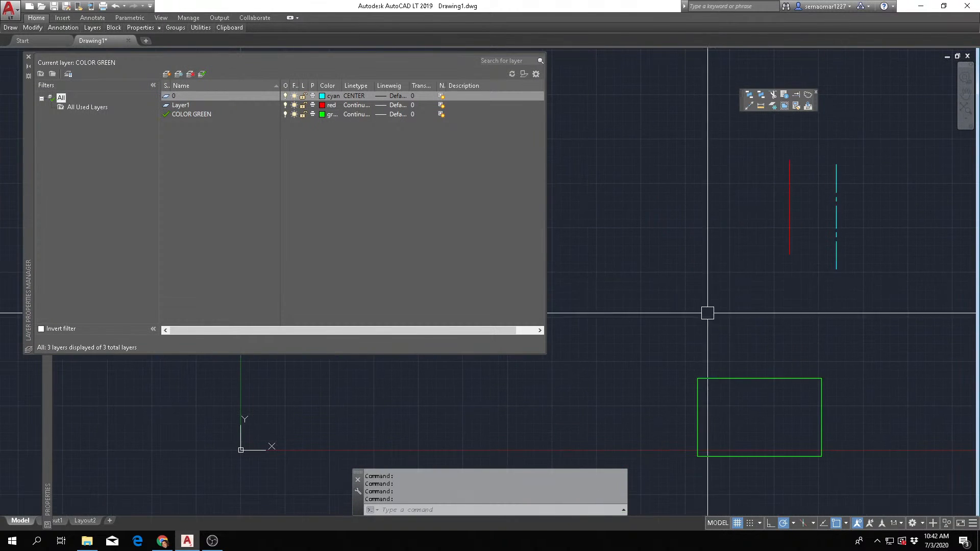
scroll(707, 312, "down", 3)
middle_click_drag(743, 296, 634, 271)
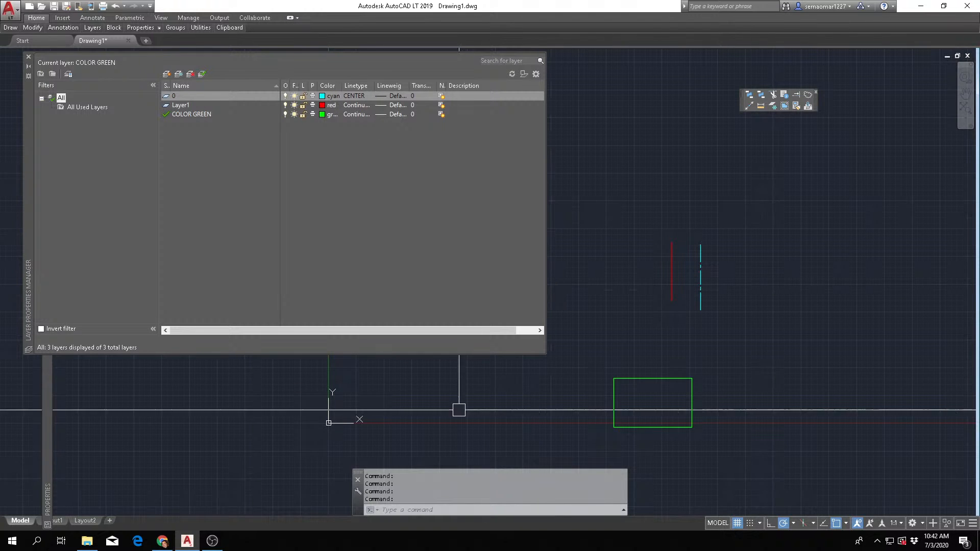
left_click(672, 276)
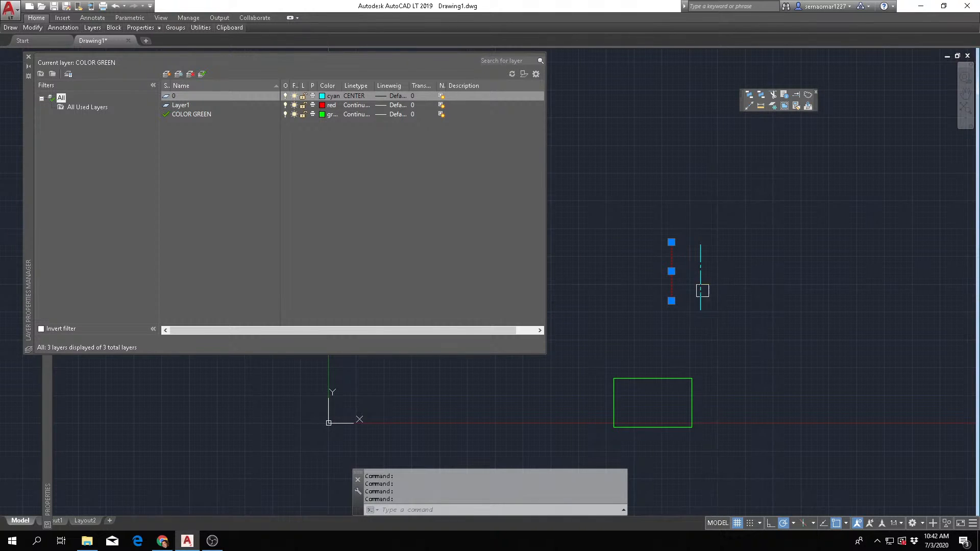
mouse_move(50, 457)
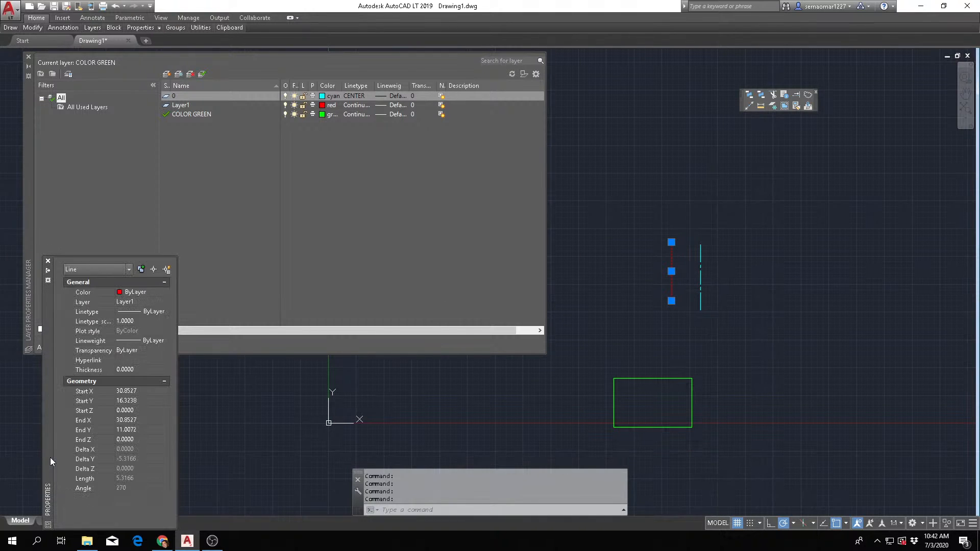
left_click(147, 296)
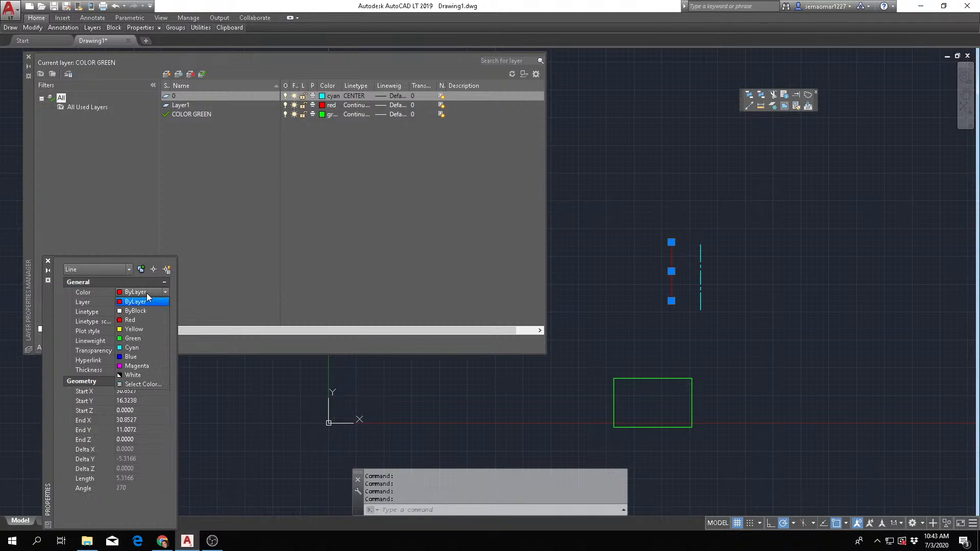
left_click(136, 329)
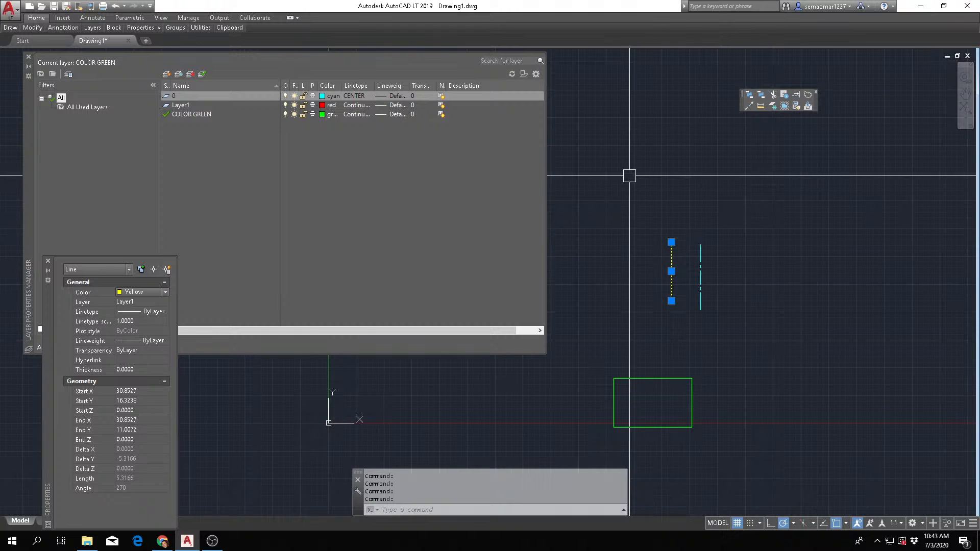
key("Escape")
key("Escape")
key("Escape")
key("Escape")
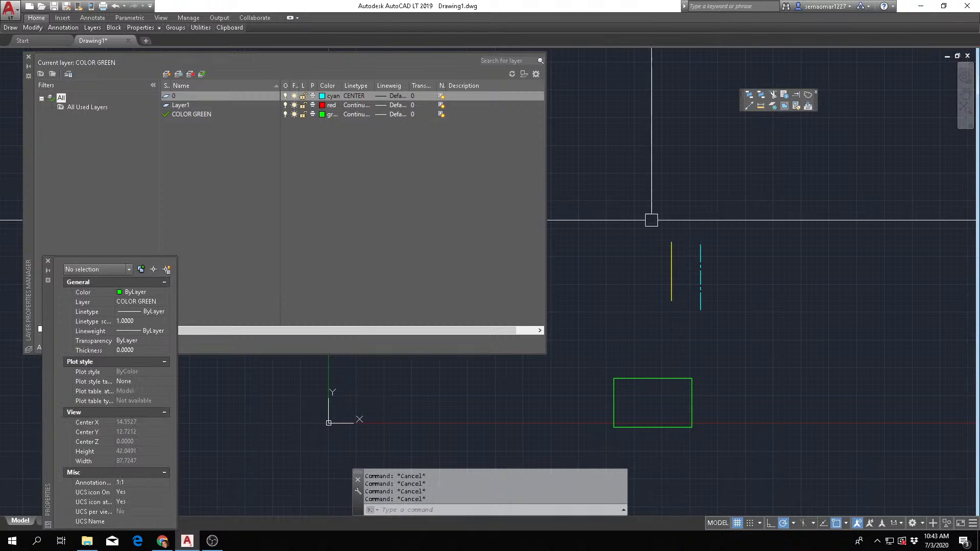
left_click(671, 268)
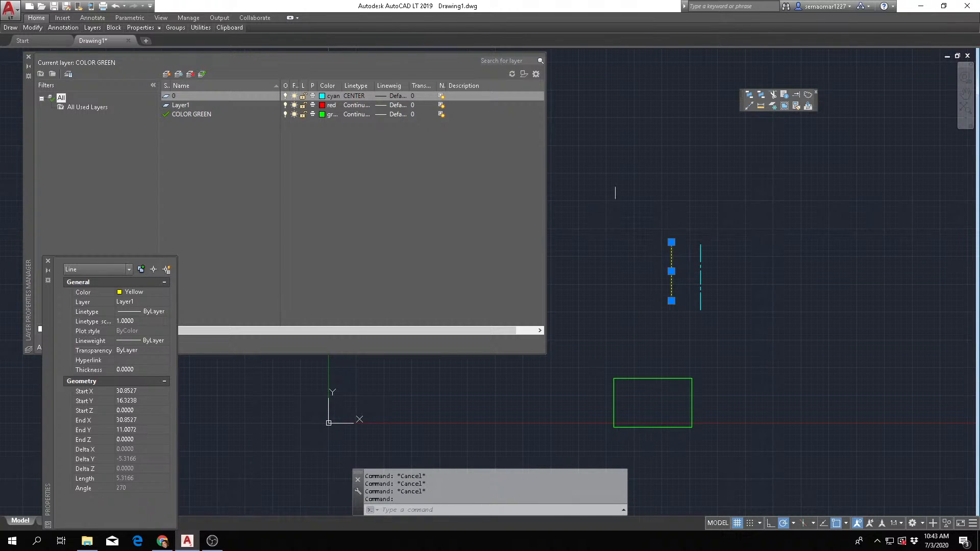
key("Escape")
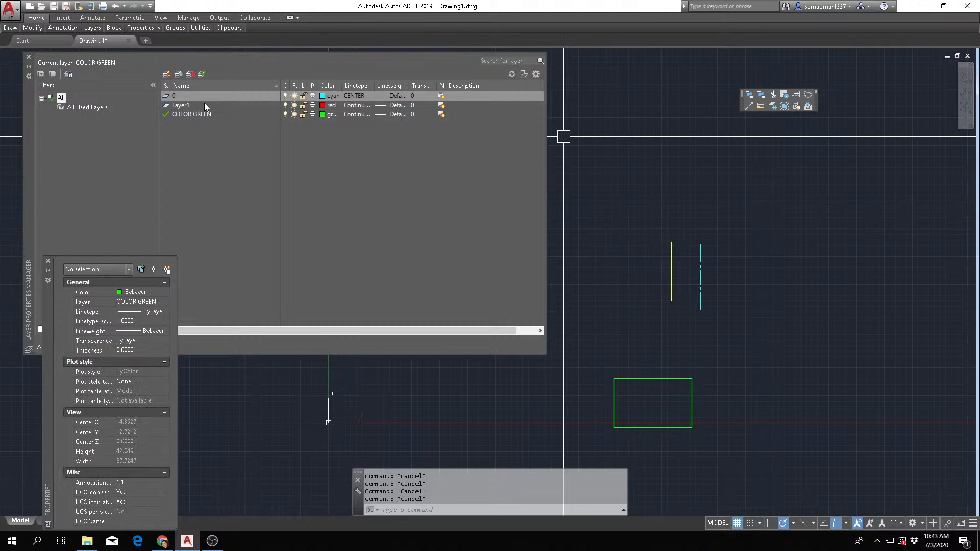
Make Layer1 current and draw a single diagonal line above and to the left of the vertical yellow line
left_click(188, 105)
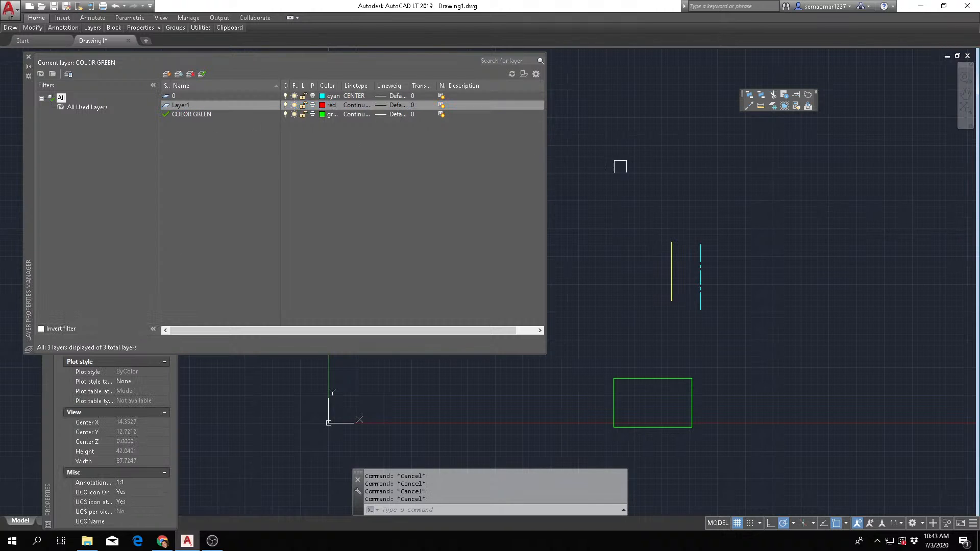
left_click(202, 74)
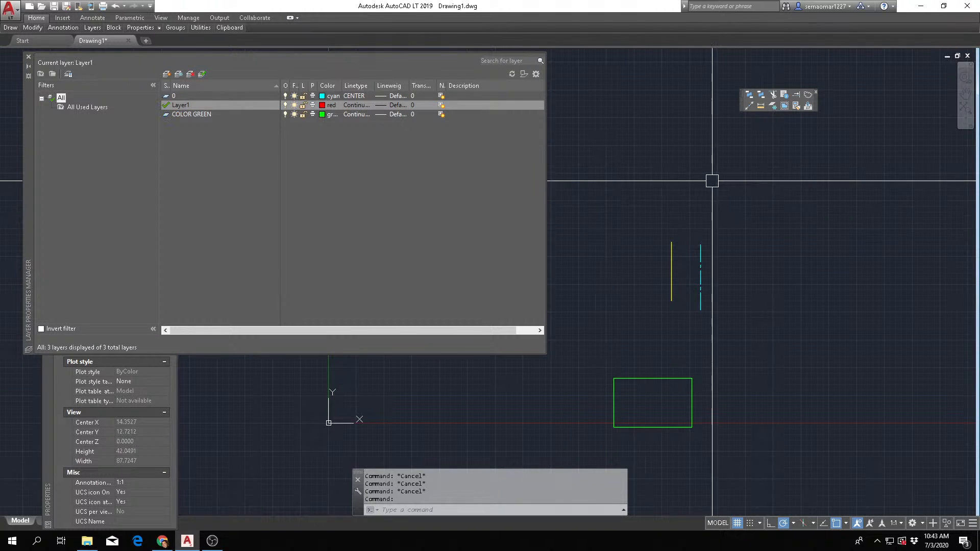
type("L")
key("Return")
left_click(619, 212)
key("Escape")
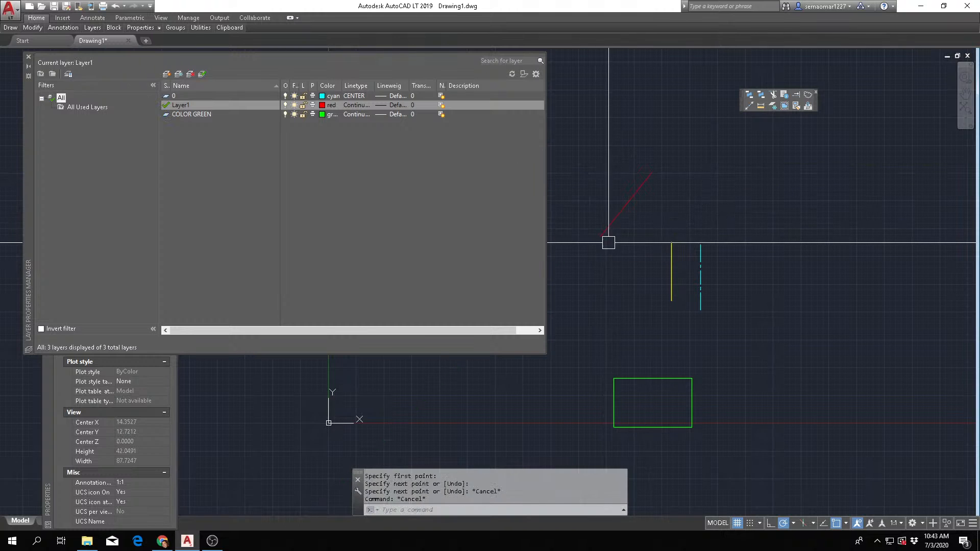
left_click(629, 197)
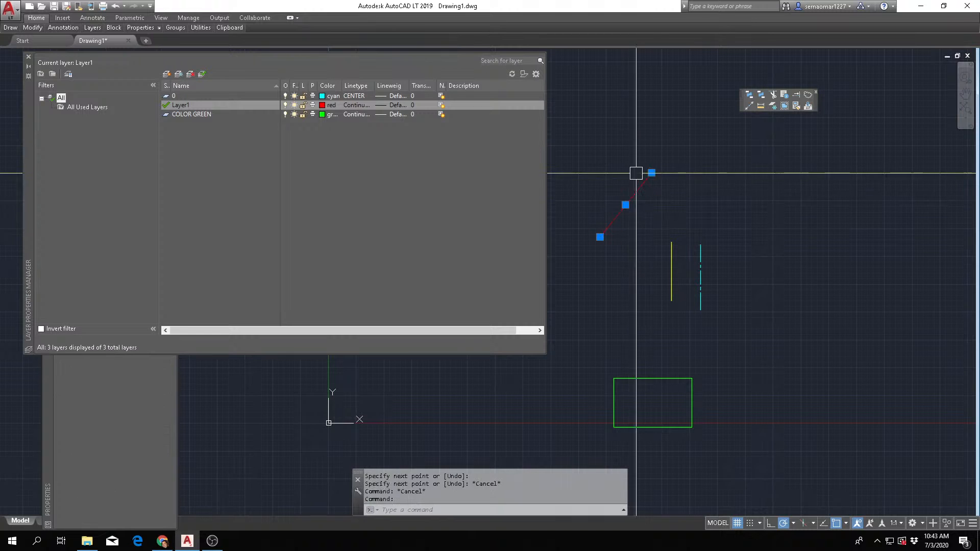
key("Escape")
key("Escape")
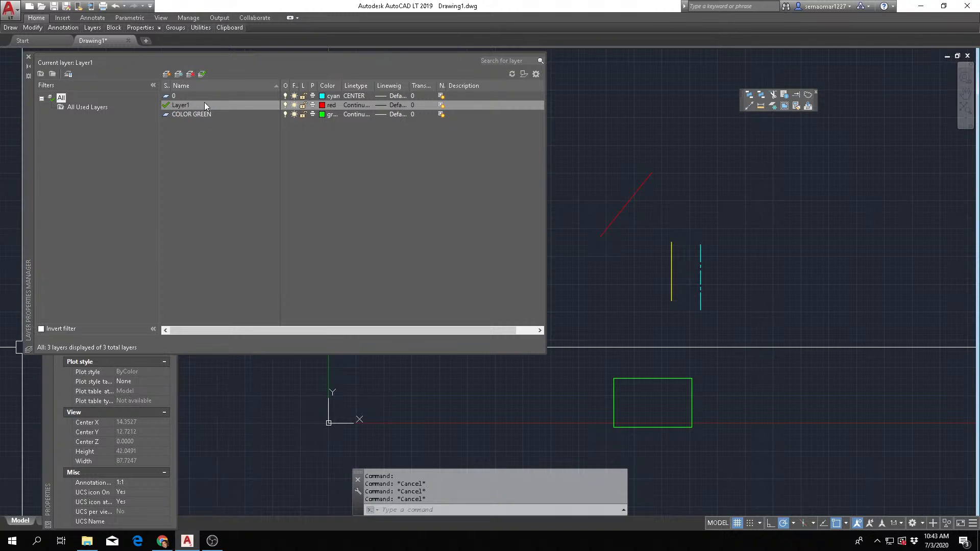
Set the object colour of both Layer1 lines, the vertical and the diagonal one, to Magenta and clear the selection
mouse_move(45, 391)
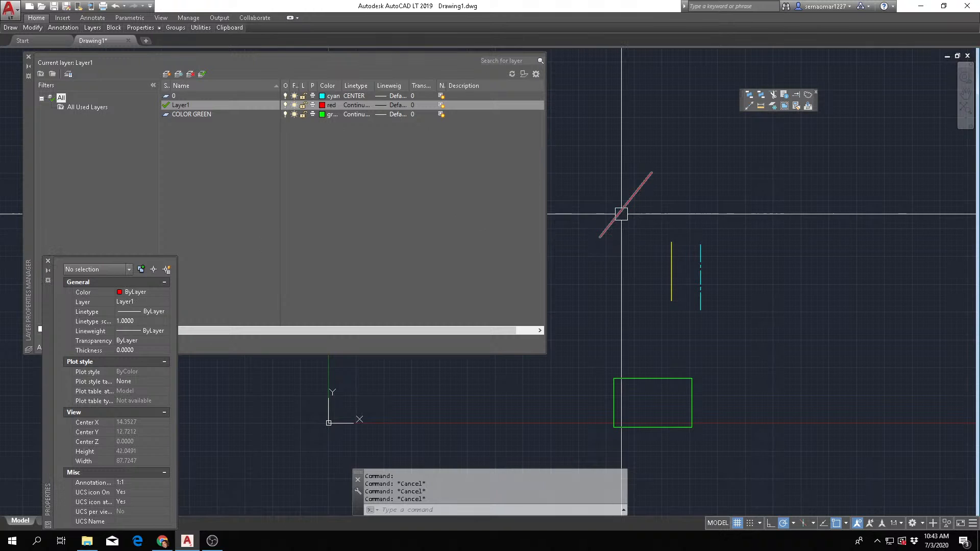
mouse_move(621, 214)
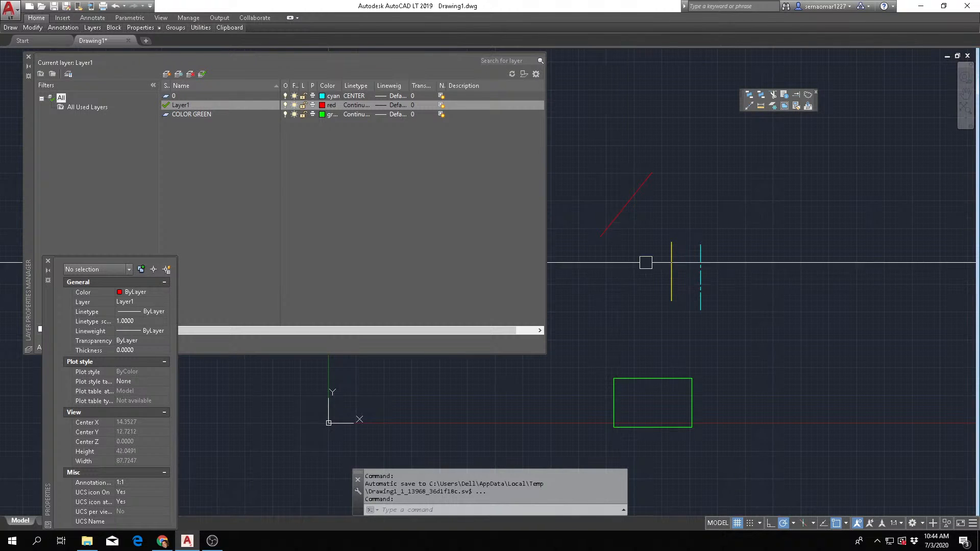
left_click(671, 271)
left_click(638, 189)
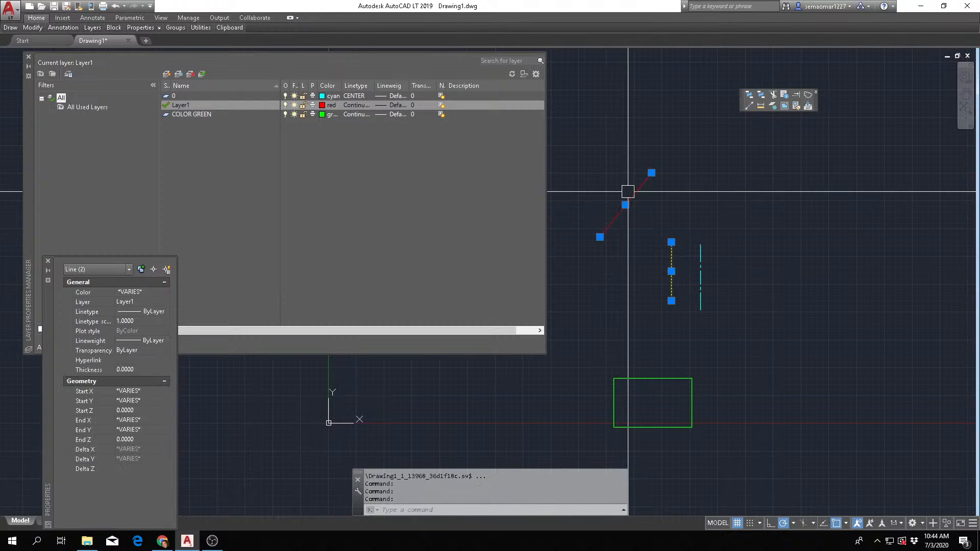
left_click(133, 291)
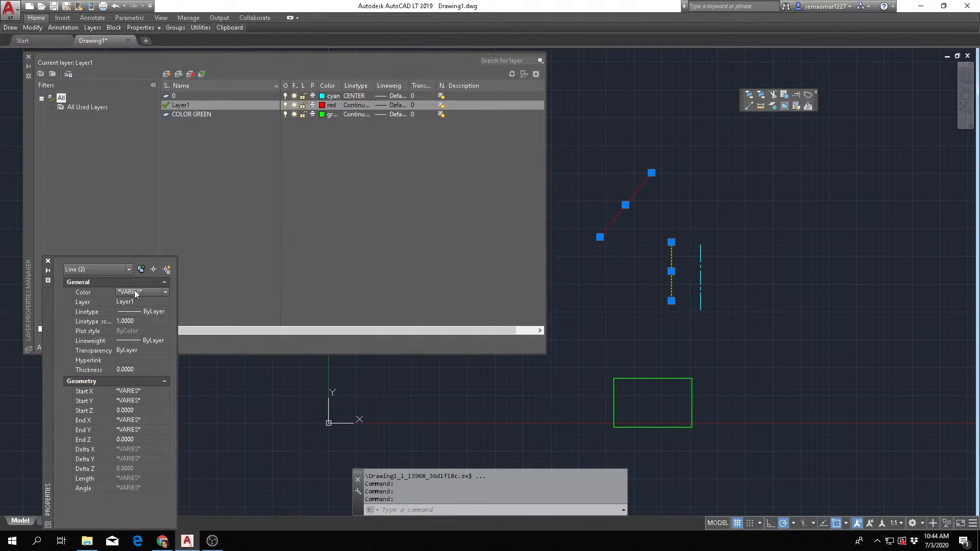
left_click(134, 291)
scroll(130, 312, "up", 1)
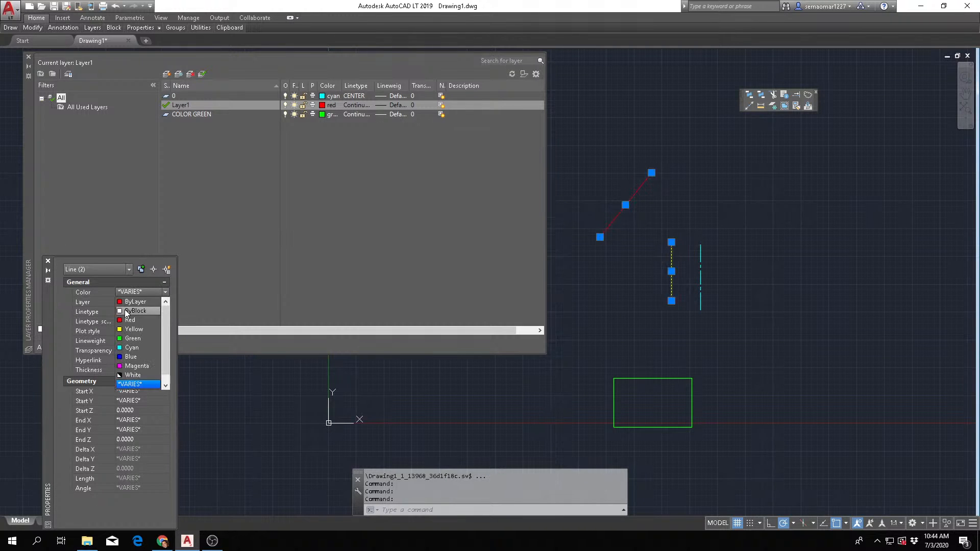
left_click(134, 366)
key("Escape")
key("Escape")
key("Escape")
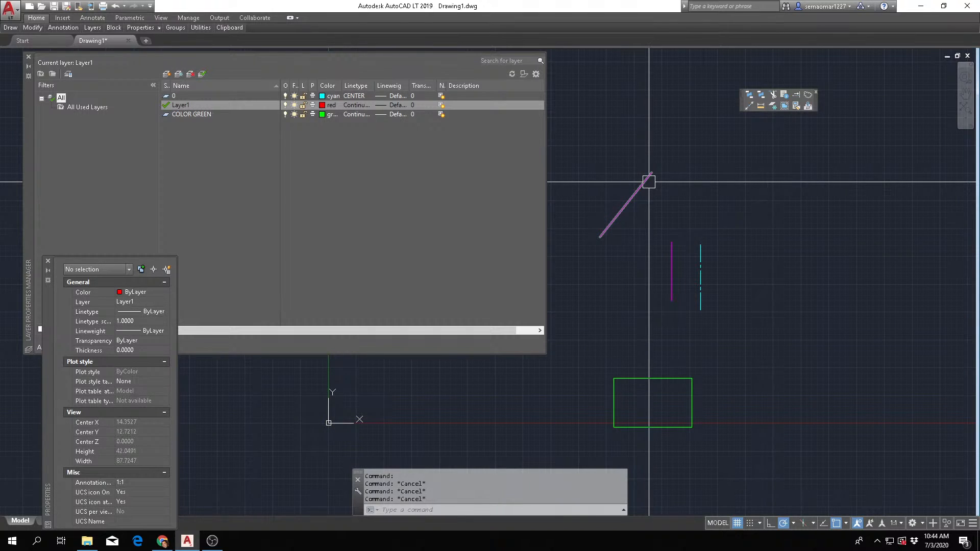
mouse_move(649, 182)
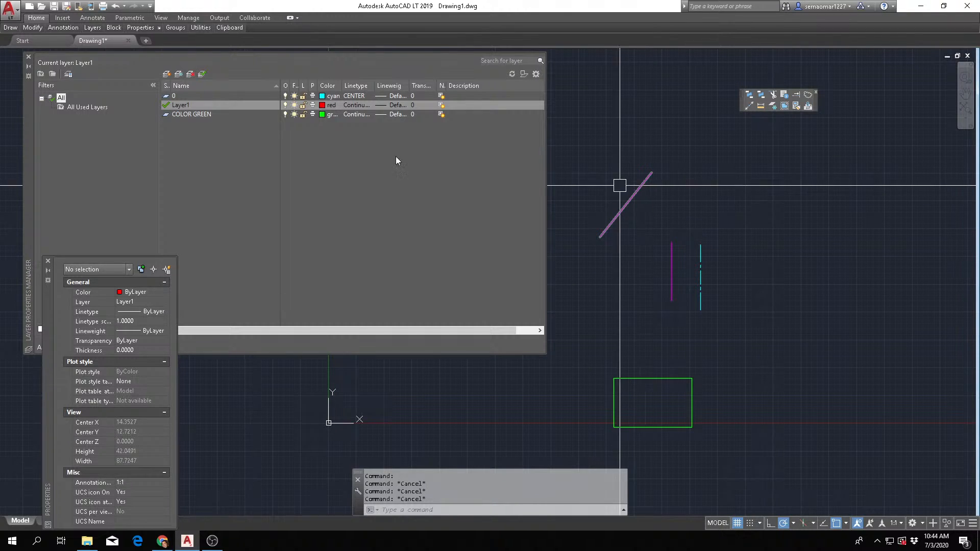
Set the layer colour of Layer1 to Blue, after checking the diagonal line's object colour
left_click(638, 188)
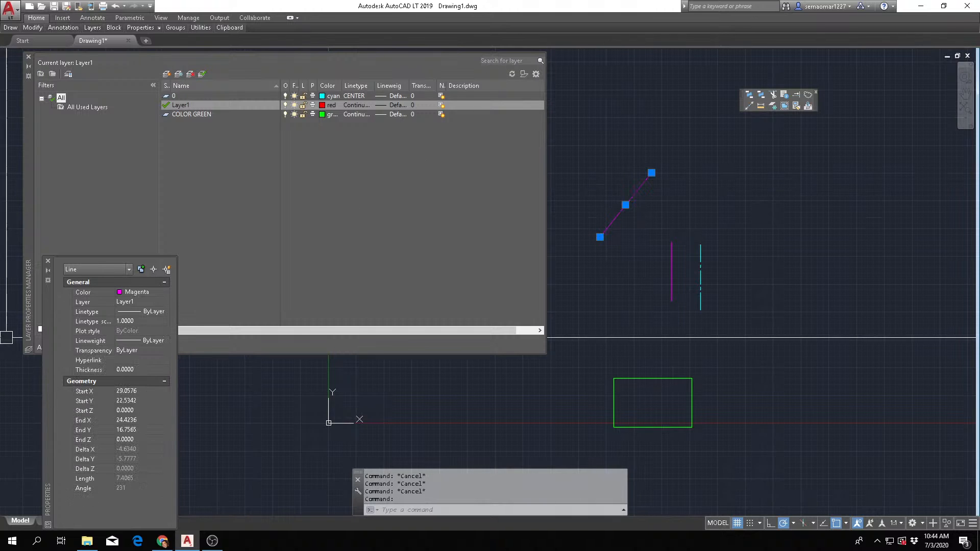
key("Escape")
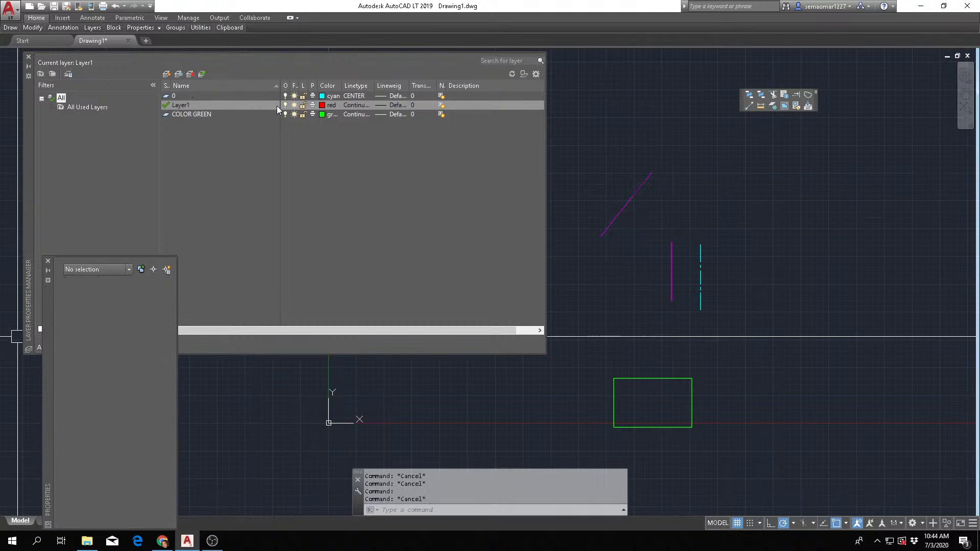
left_click(329, 106)
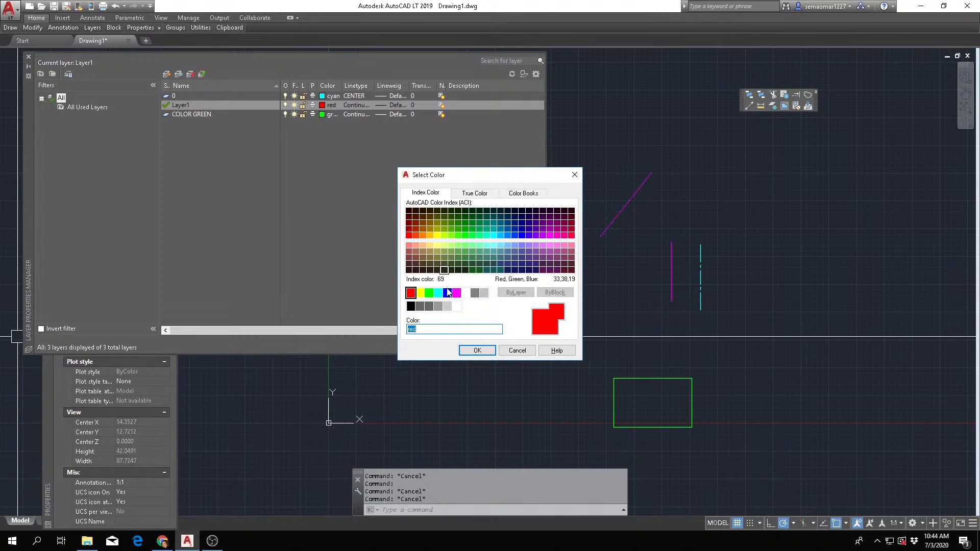
left_click(448, 293)
left_click(476, 350)
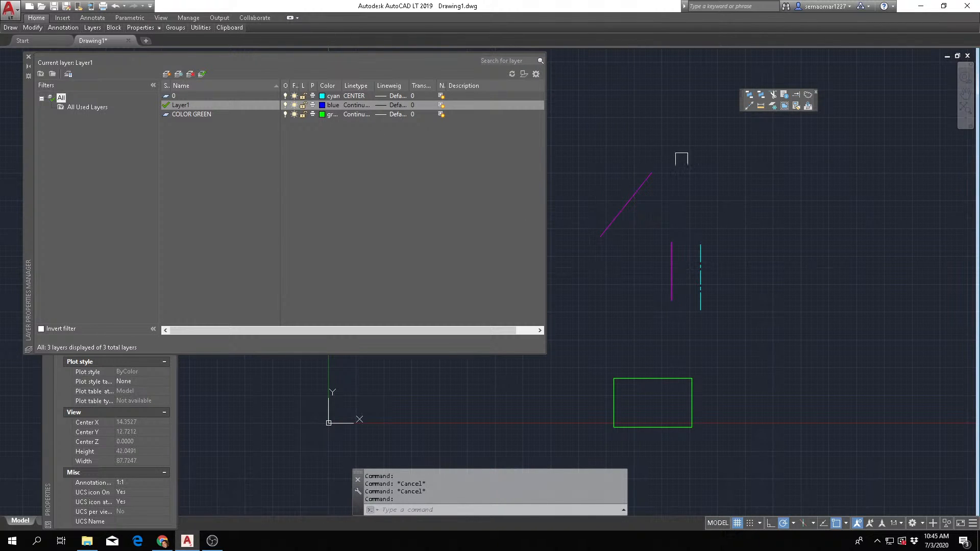
Set the object colour of both magenta Layer1 lines, diagonal and vertical, to ByLayer and clear the selection
left_click(691, 152)
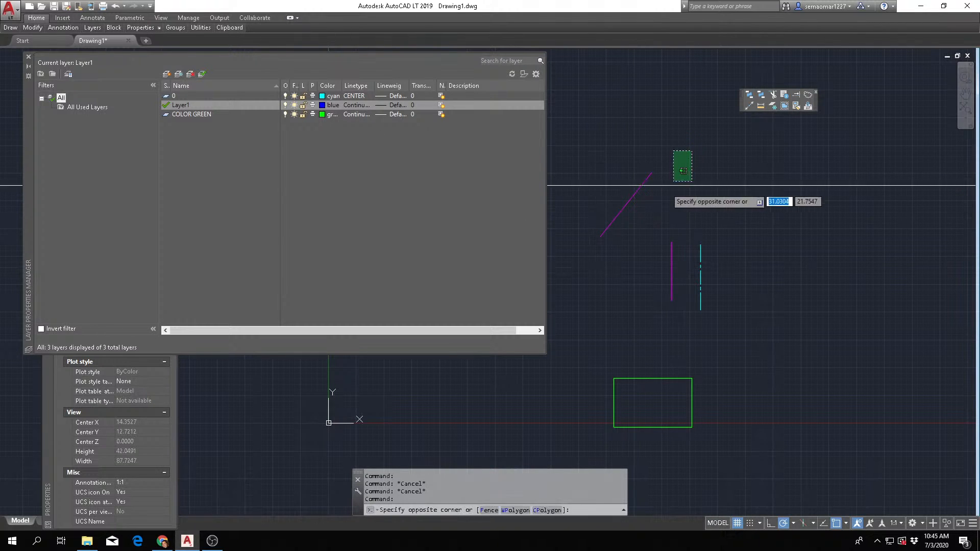
left_click(607, 305)
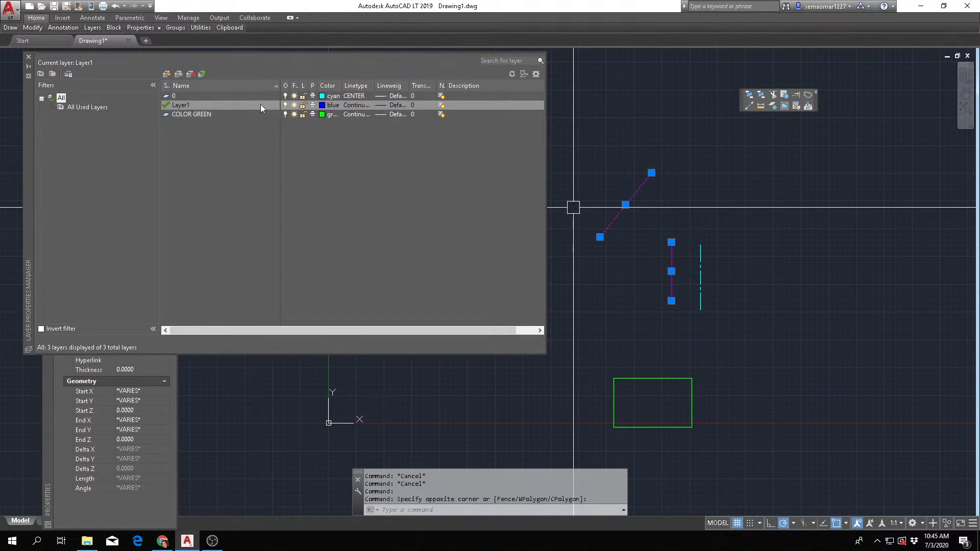
left_click(47, 440)
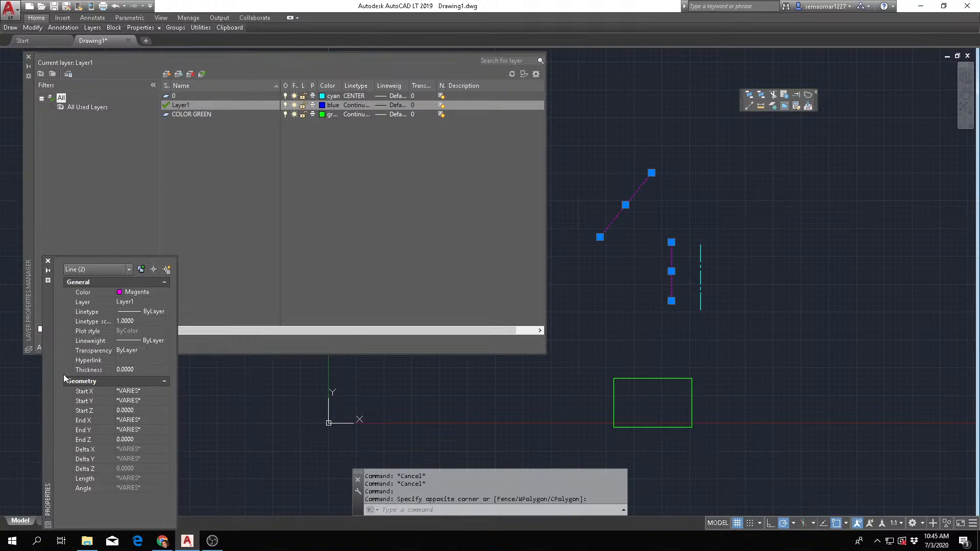
left_click(151, 292)
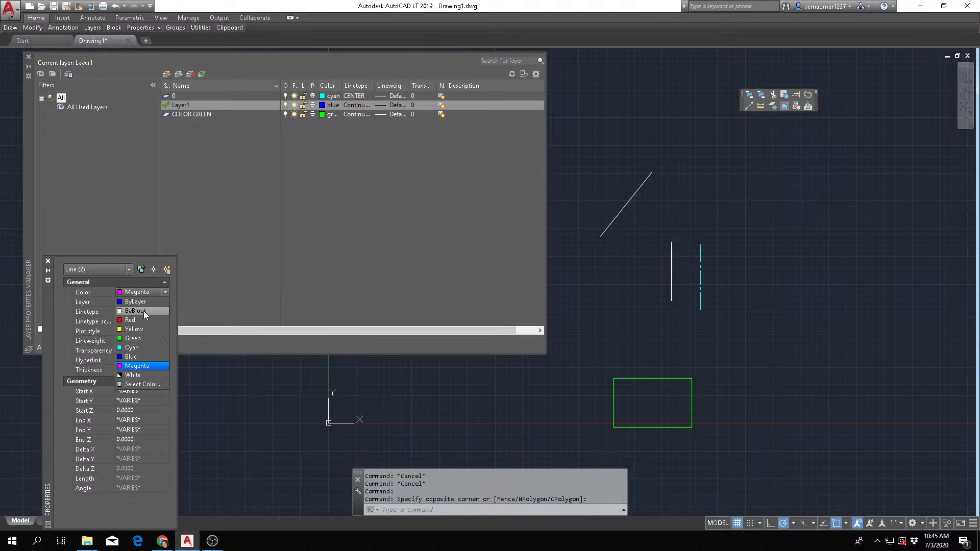
left_click(145, 301)
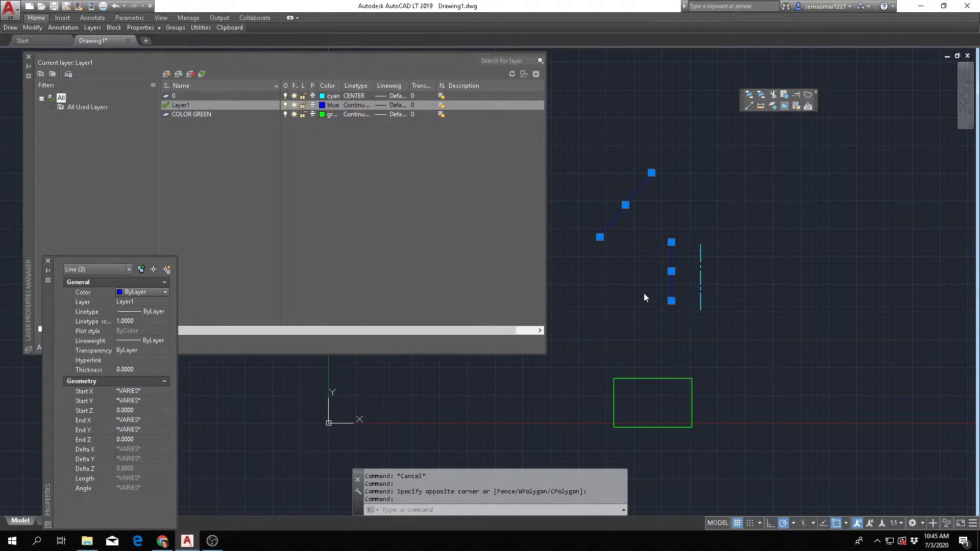
key("Escape")
key("Escape")
key("Escape")
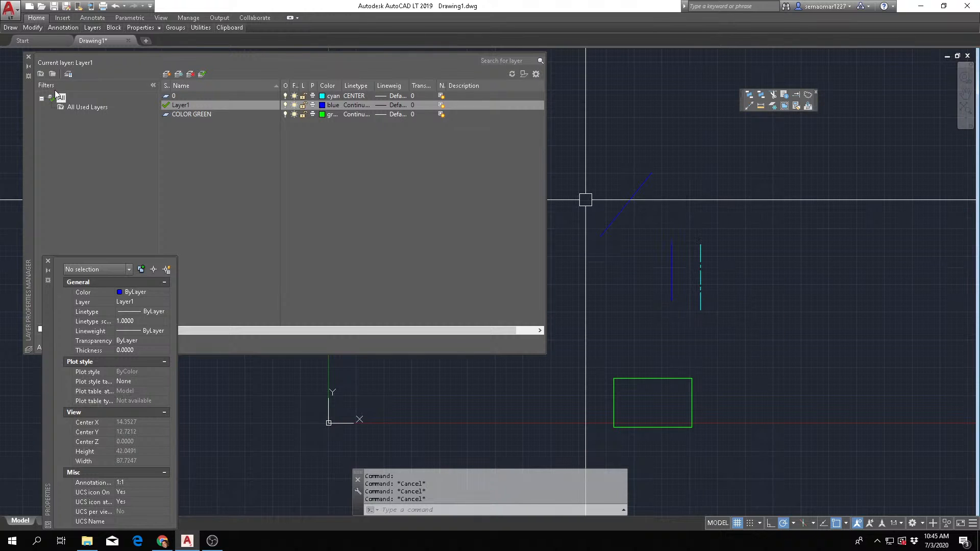
Collapse the Layer Properties Manager and Properties palettes to their title bars with auto-hide
left_click(29, 66)
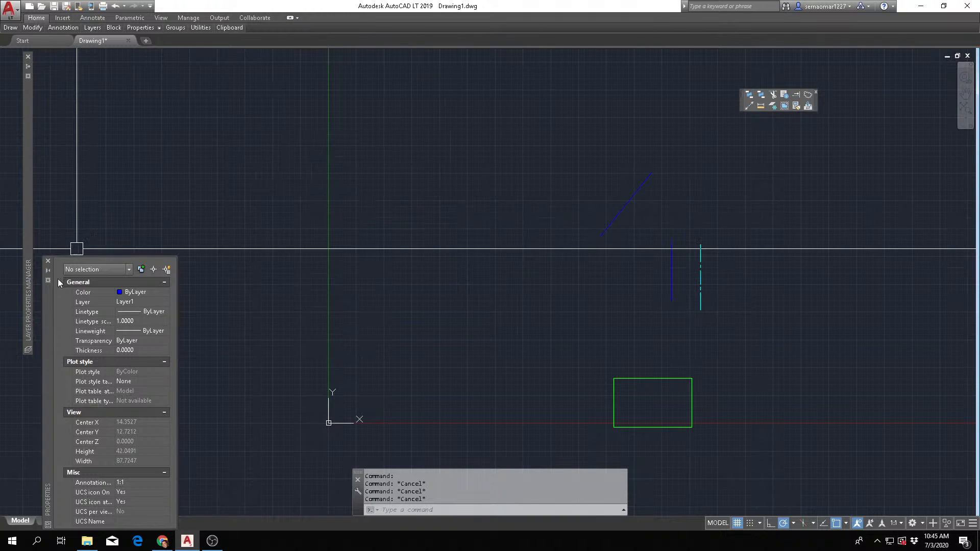
left_click(47, 270)
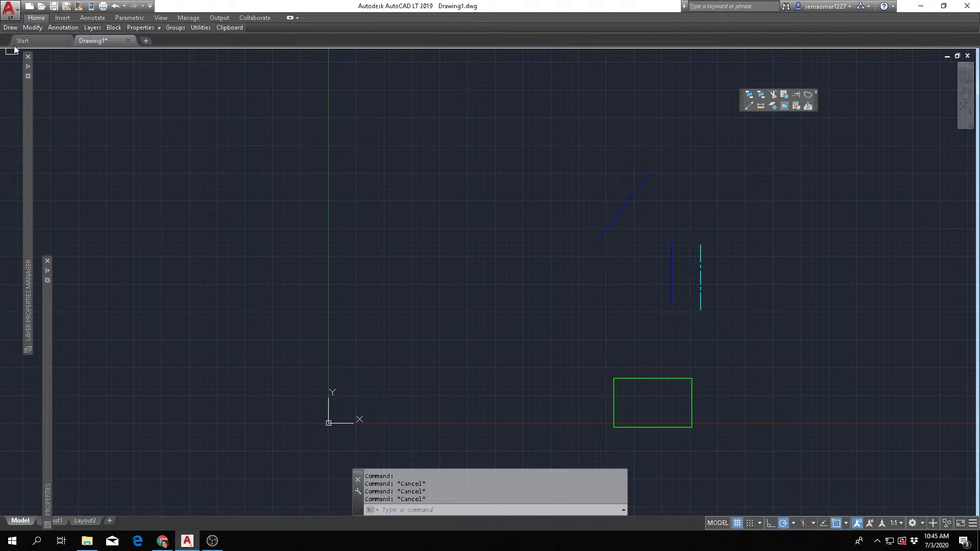
Freeze layer 0 by picking the cyan vertical line in the drawing, and thaw all layers
mouse_move(91, 32)
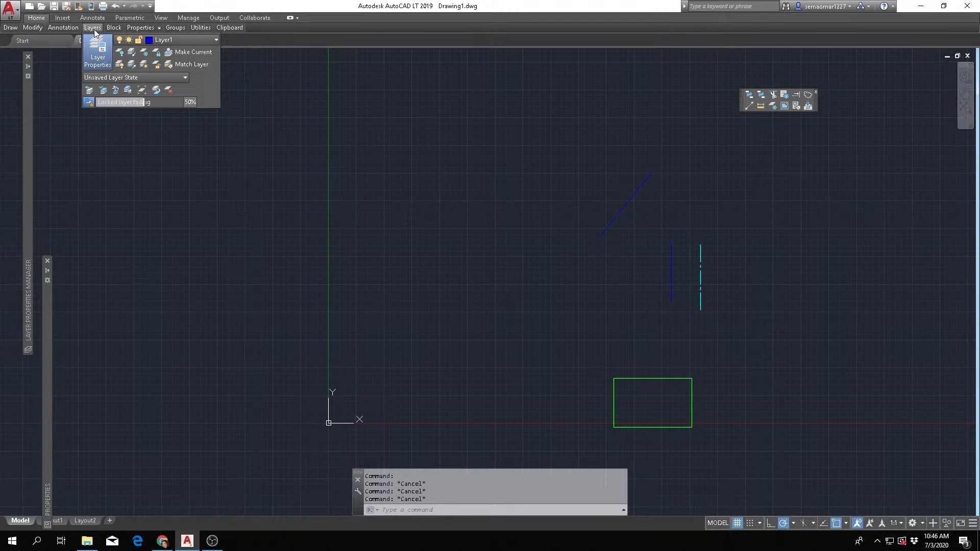
left_click(145, 57)
left_click(671, 274)
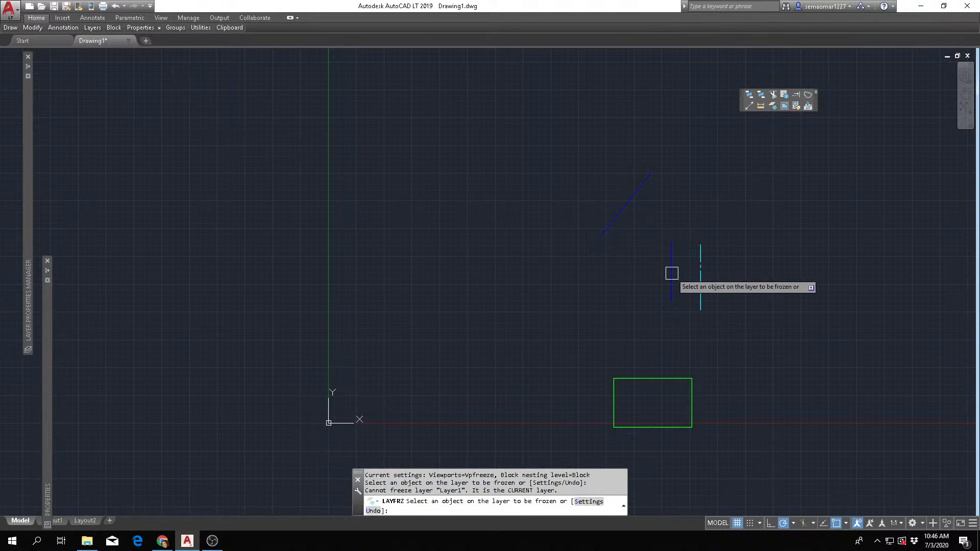
left_click(702, 281)
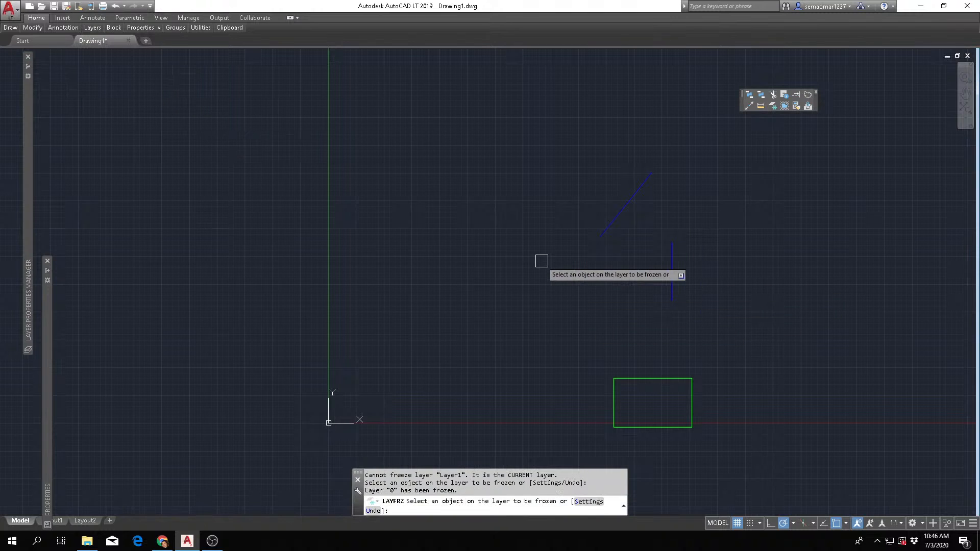
key("Escape")
key("Escape")
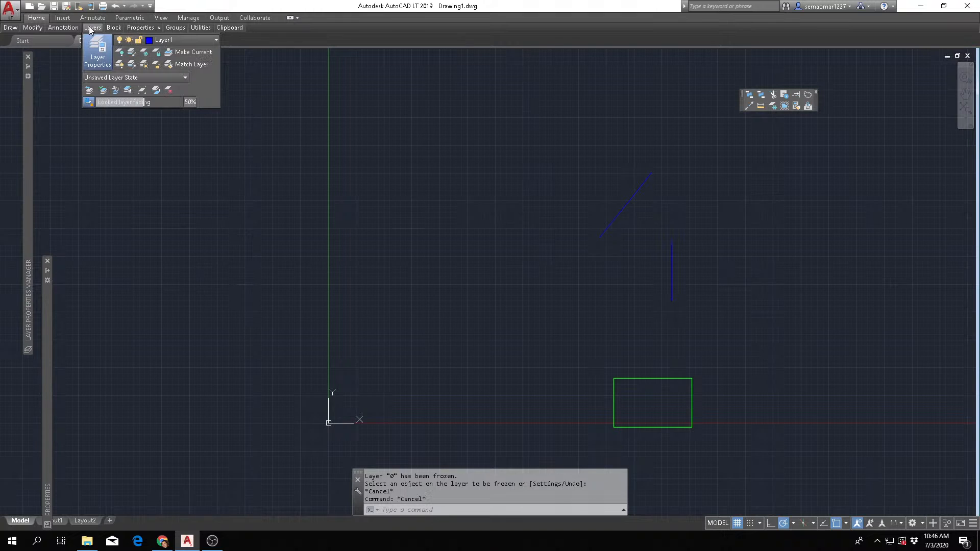
left_click(146, 65)
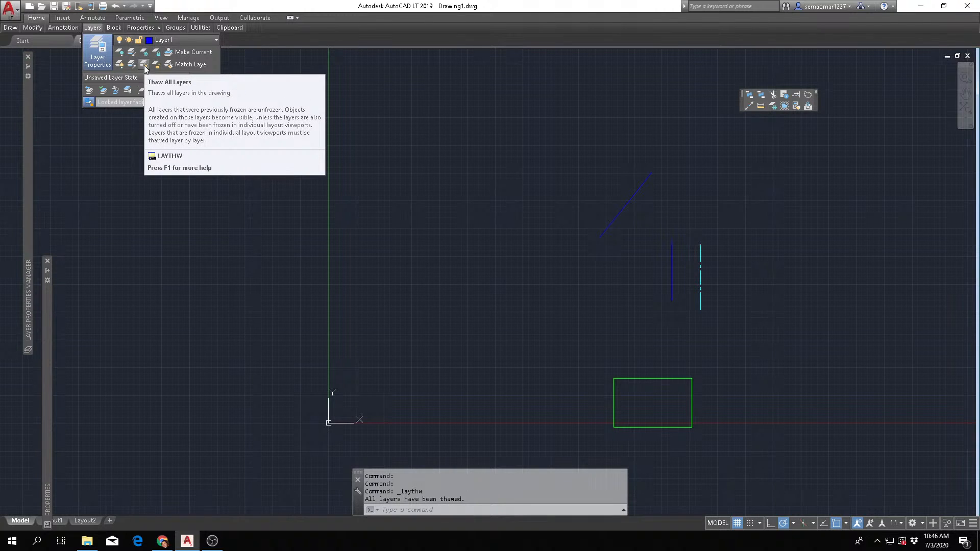
key("Escape")
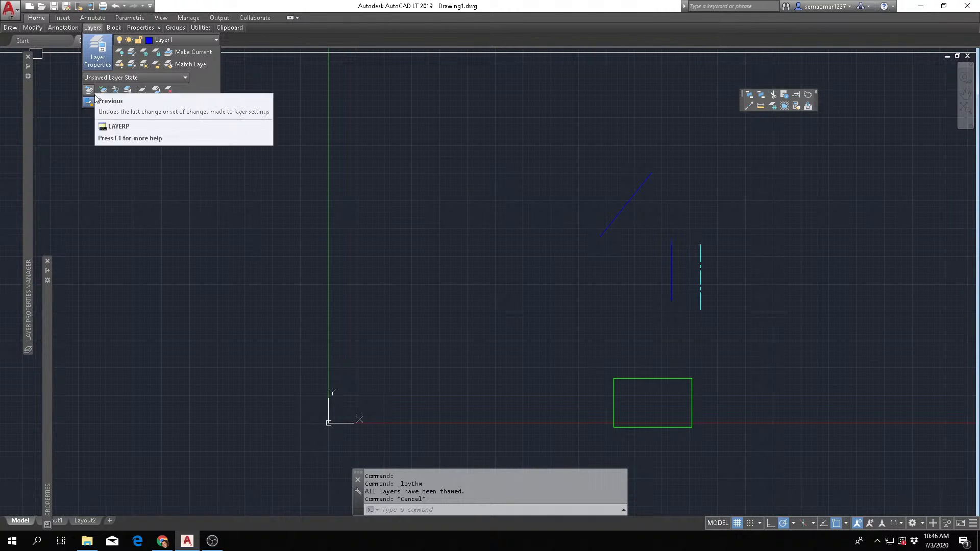
Make the COLOR GREEN layer current by picking the green rectangle with the Make Current command
left_click(132, 64)
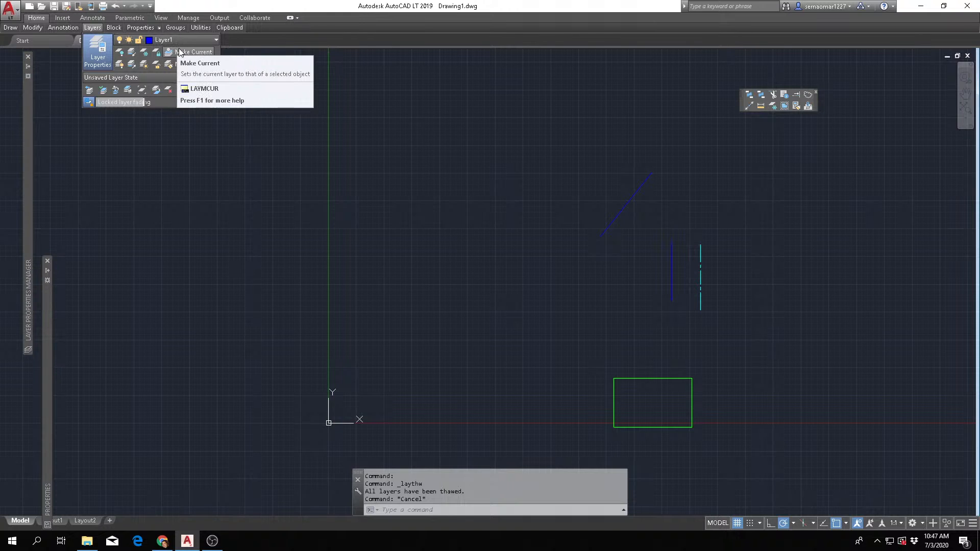
left_click(179, 53)
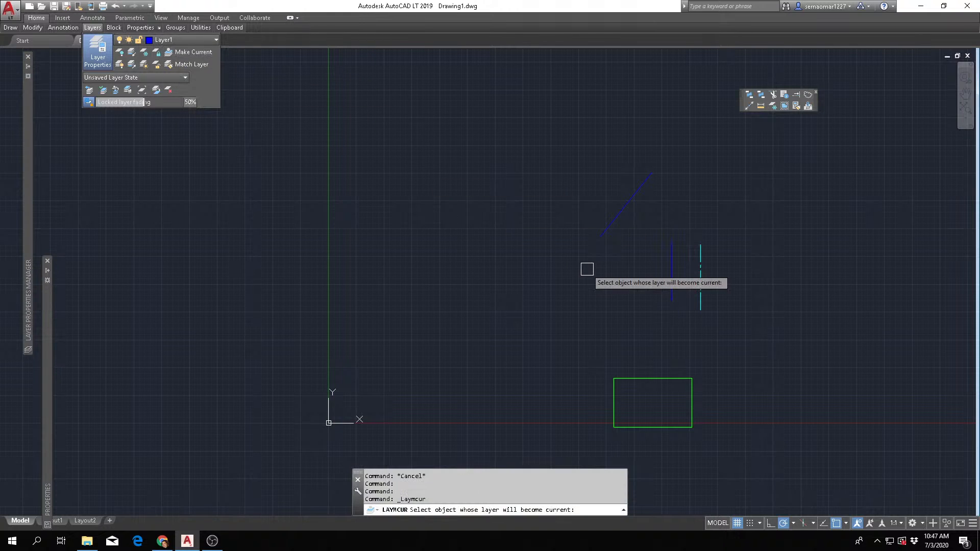
left_click(635, 378)
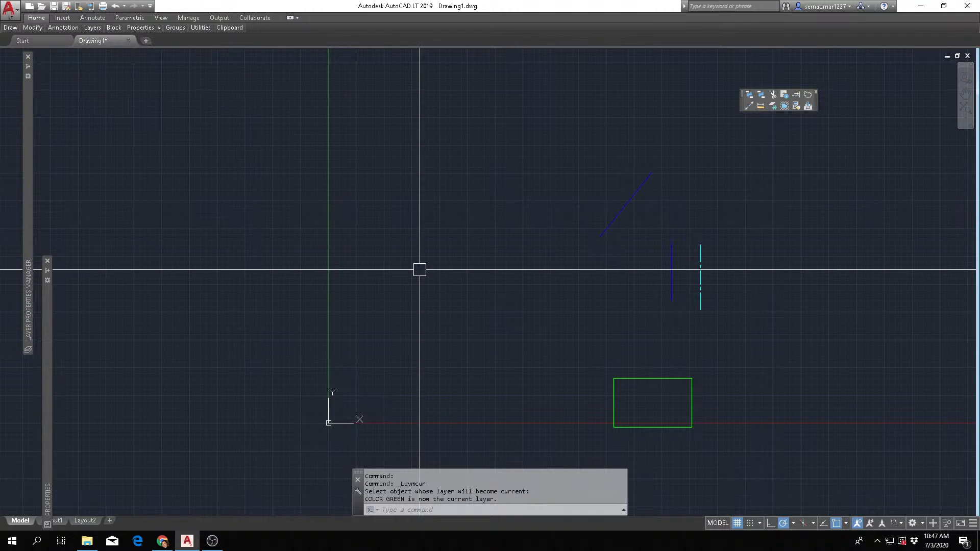
Draw a single diagonal line between the Y axis and the blue diagonal line on the current layer
type("L")
key("Return")
left_click(464, 197)
left_click(391, 255)
key("Escape")
key("Escape")
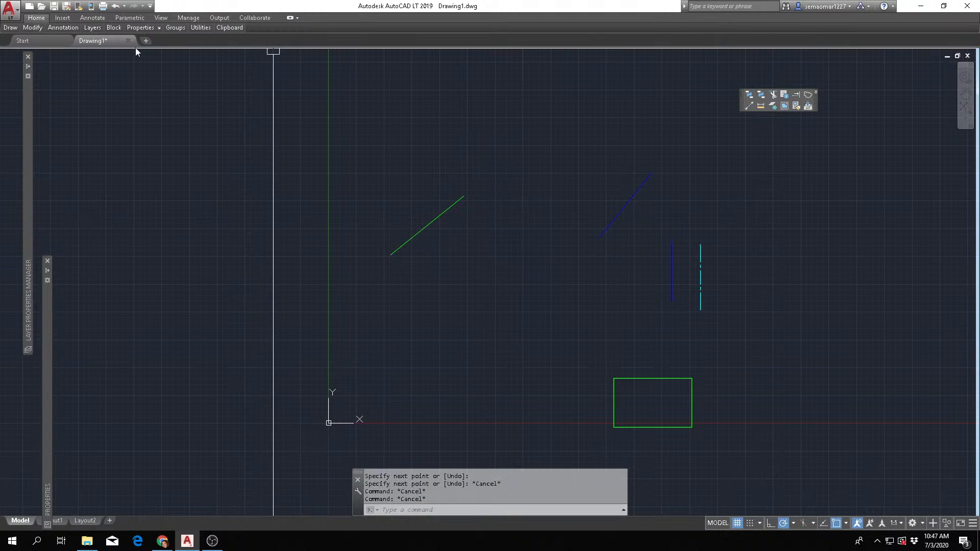
left_click(63, 28)
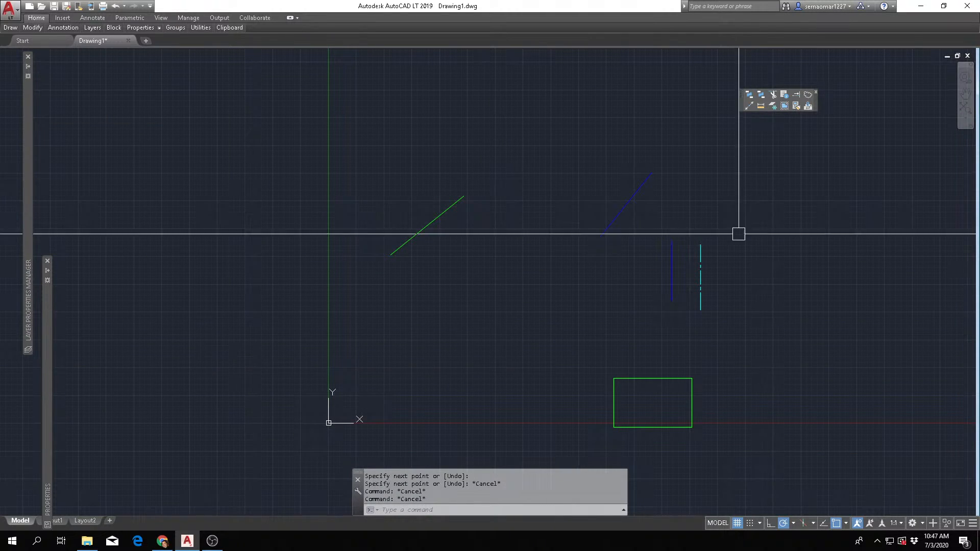
scroll(145, 258, "down", 2)
scroll(389, 267, "up", 2)
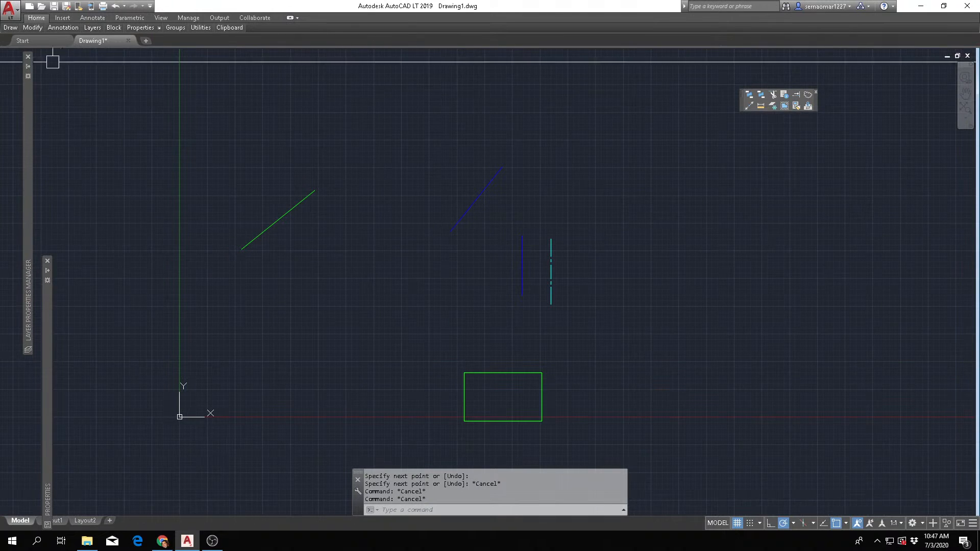